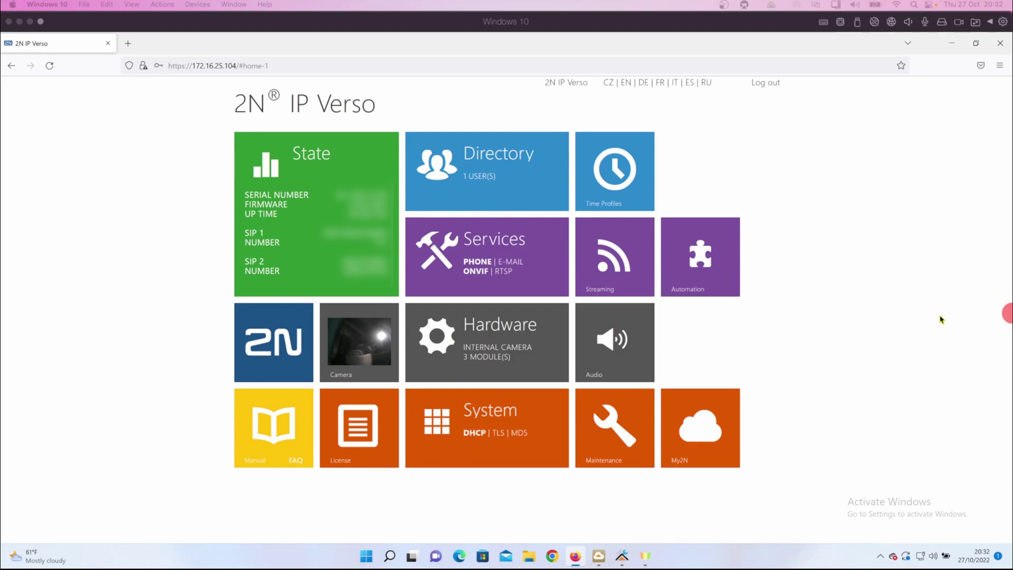
- In the 2N IP Verso web interface, open Function1 from Services > Automation in the automation editor
left_click(942, 320)
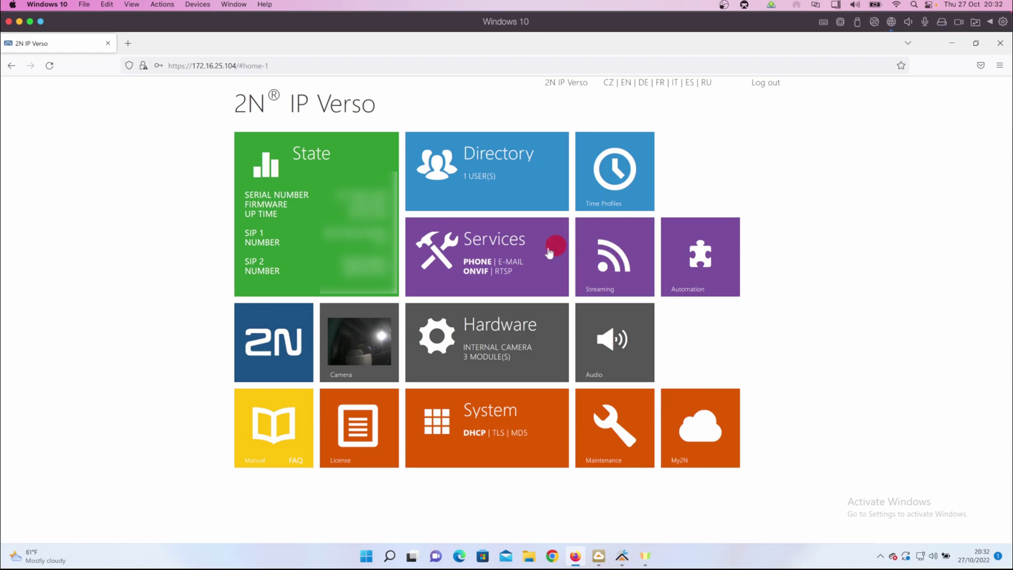
left_click(478, 264)
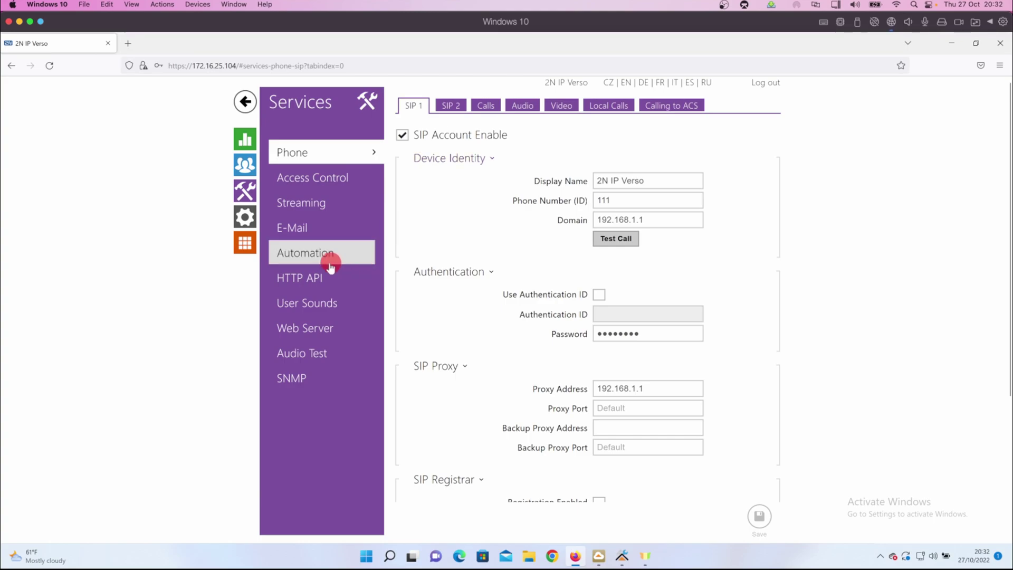
left_click(315, 255)
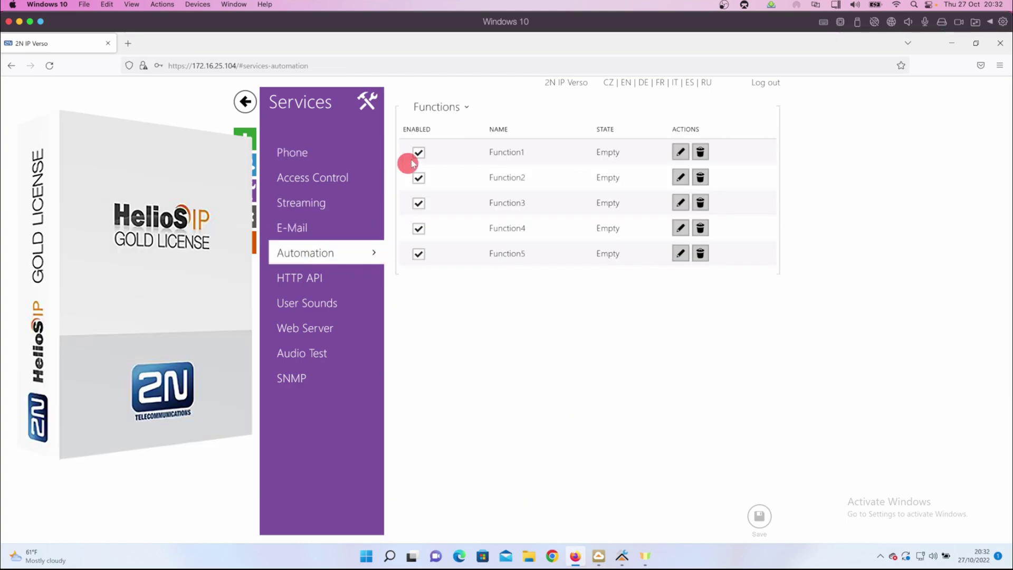
left_click_drag(483, 152, 541, 149)
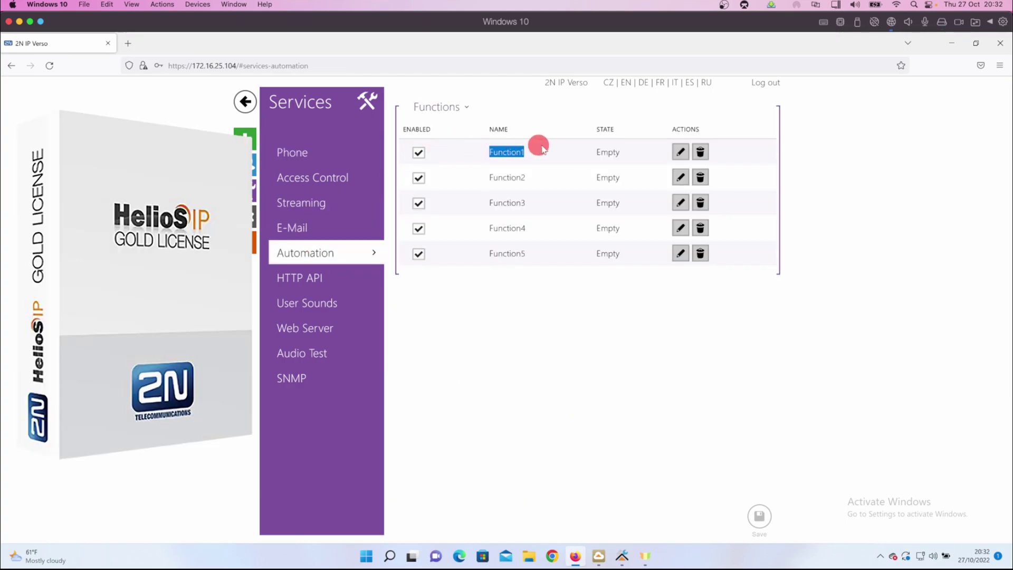
left_click(680, 153)
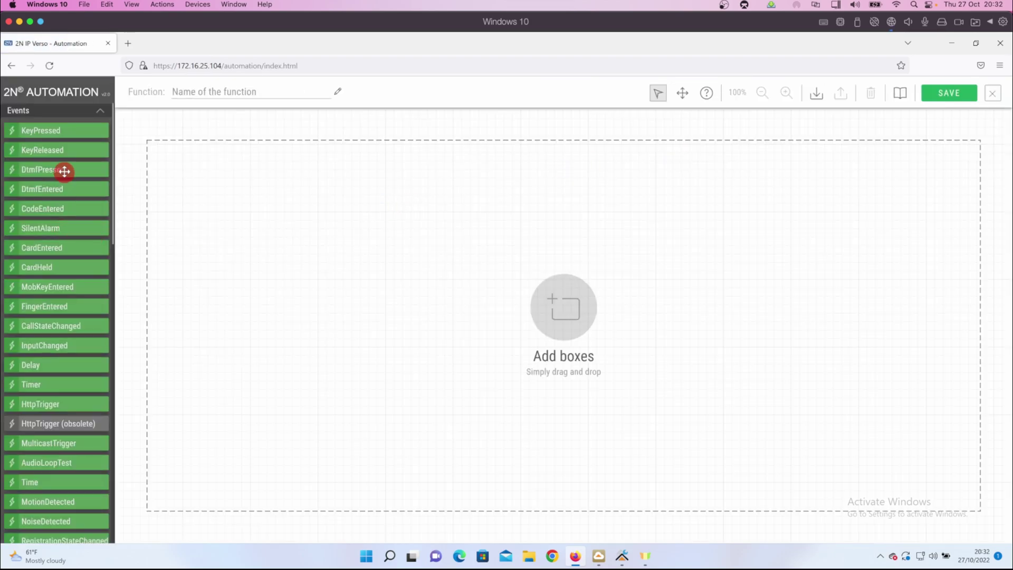
- Place an InputChanged event on Function1's empty canvas
scroll(64, 171, "down", 4)
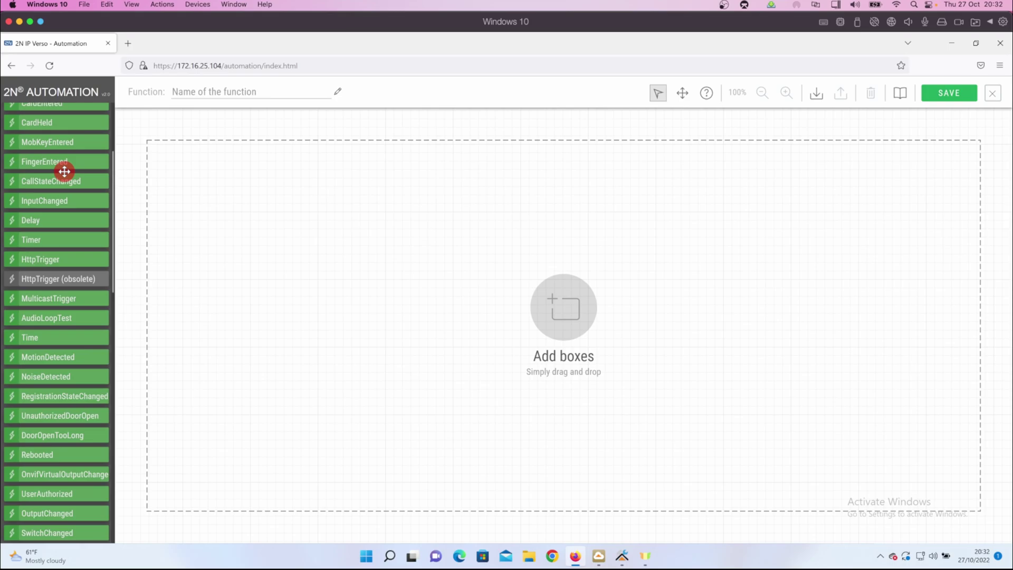
scroll(65, 171, "up", 3)
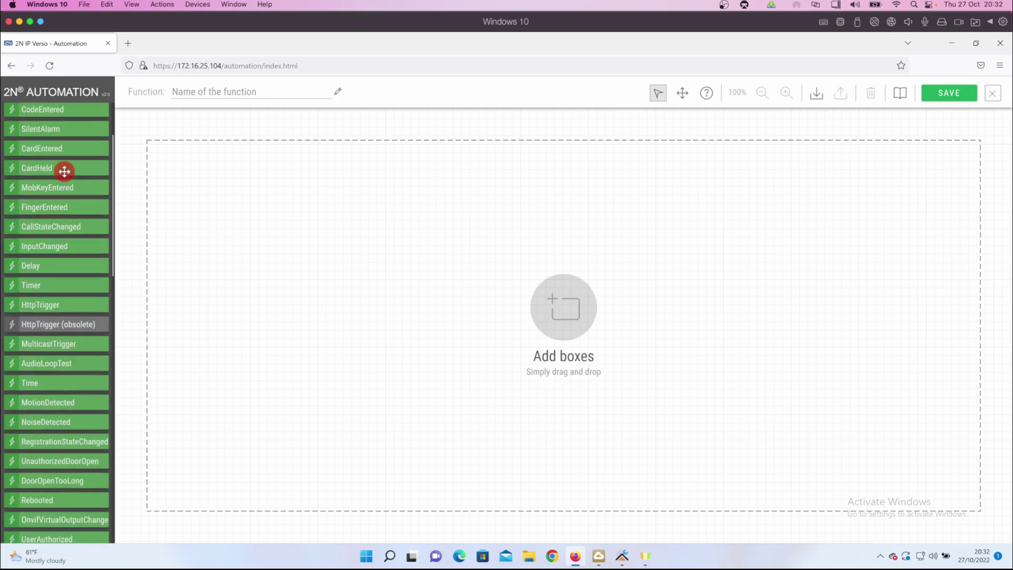
scroll(64, 171, "up", 2)
left_click_drag(53, 345, 219, 172)
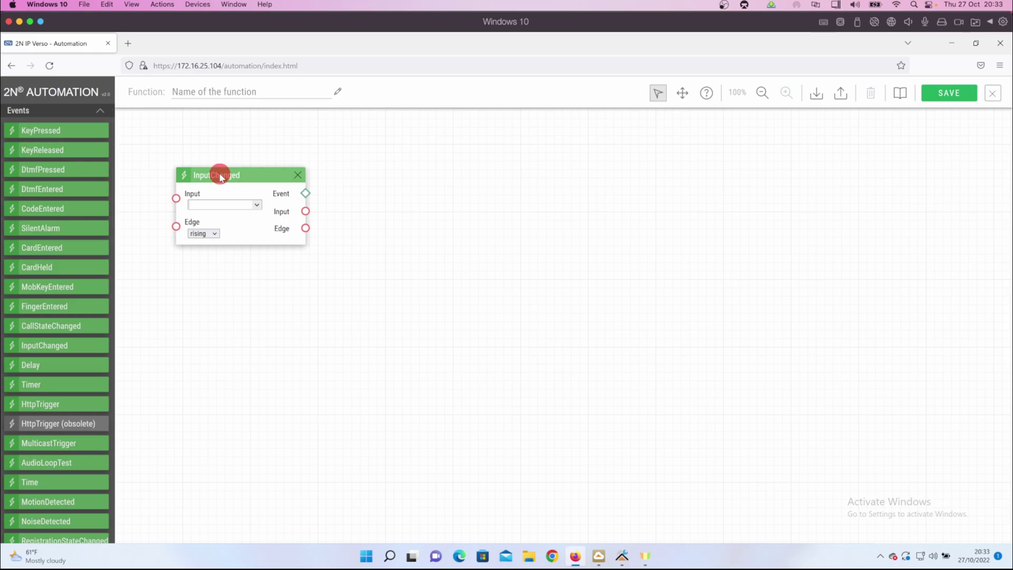
- Set the InputChanged event's Input to input1, leaving Edge on rising
left_click(257, 205)
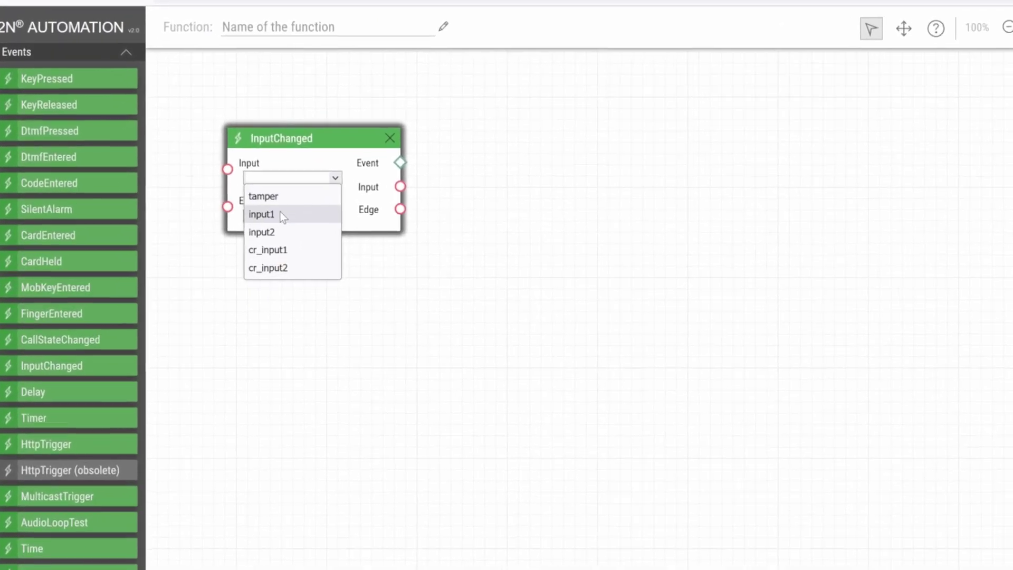
left_click(281, 213)
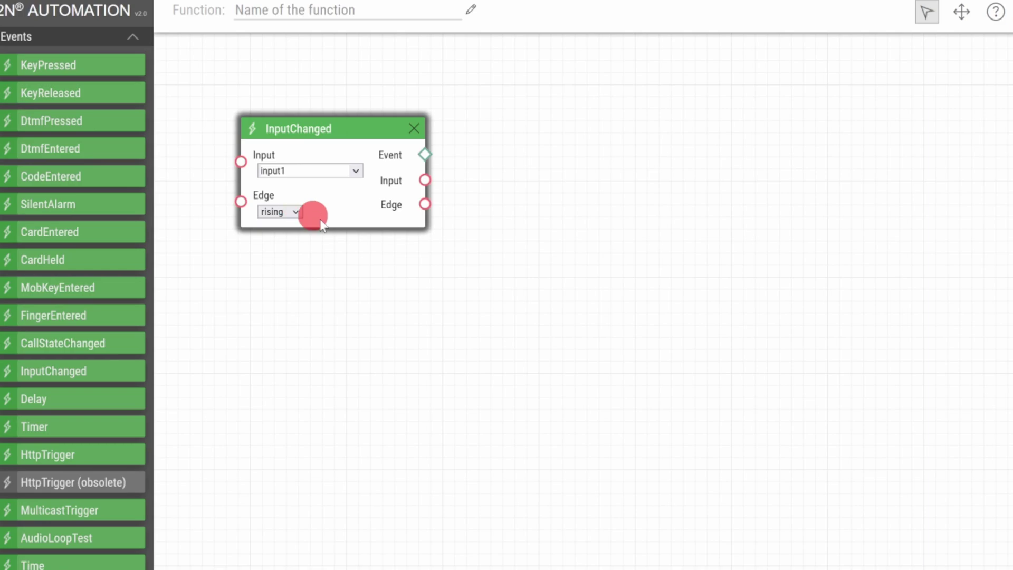
left_click(300, 214)
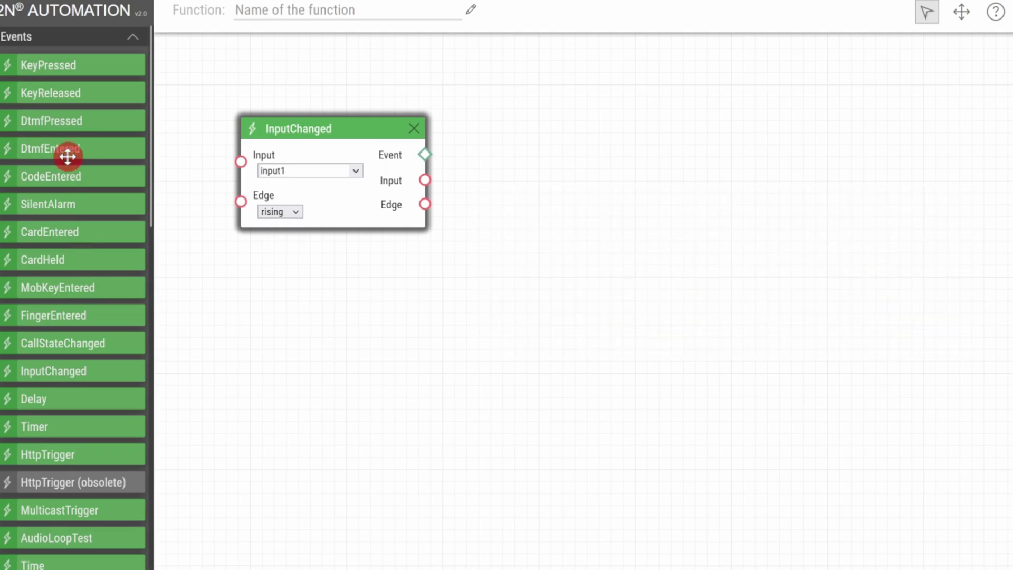
- Add a PlayUserSound action beside the InputChanged event
scroll(67, 156, "down", 1)
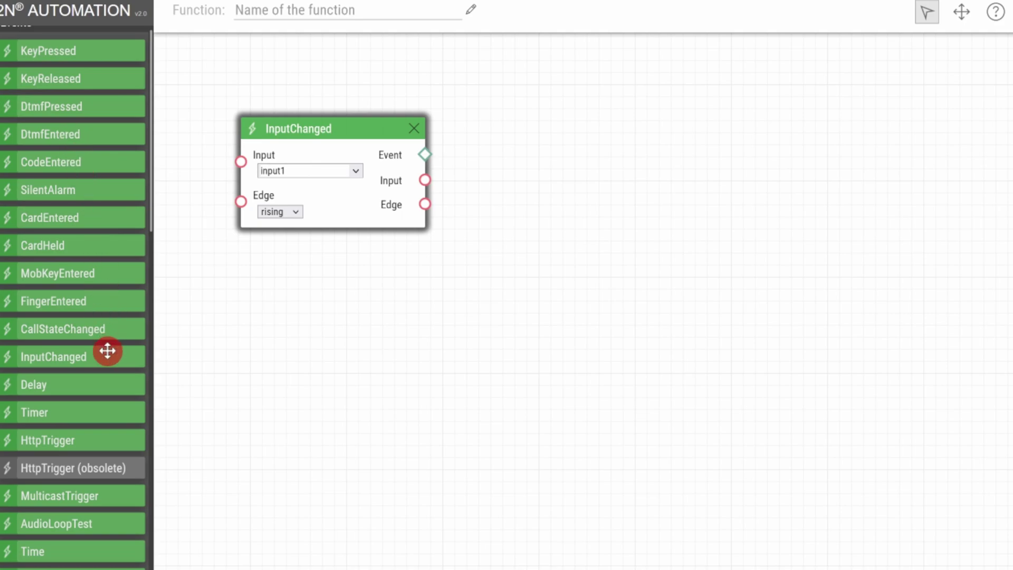
scroll(106, 350, "down", 5)
scroll(107, 350, "down", 4)
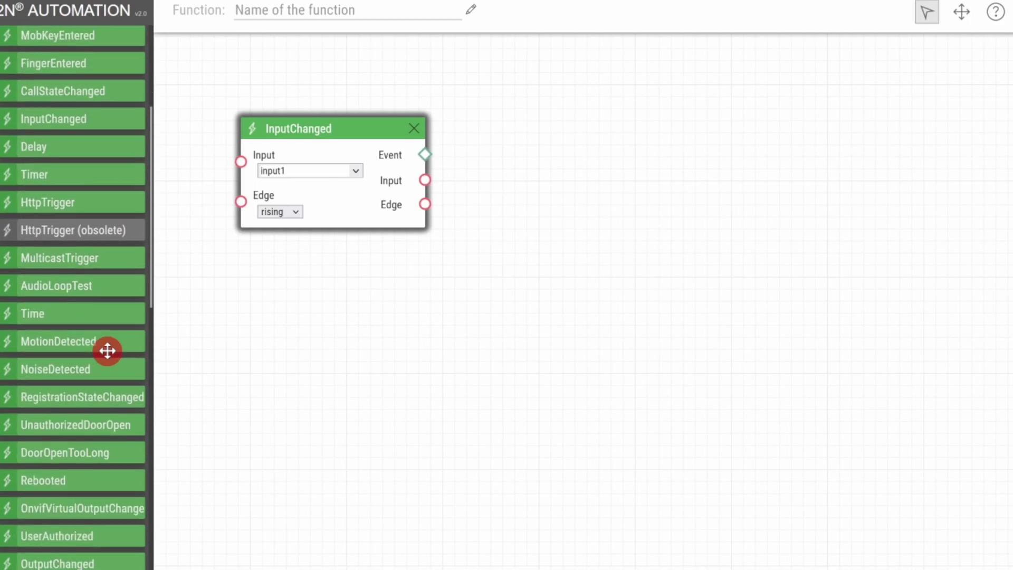
scroll(107, 351, "down", 13)
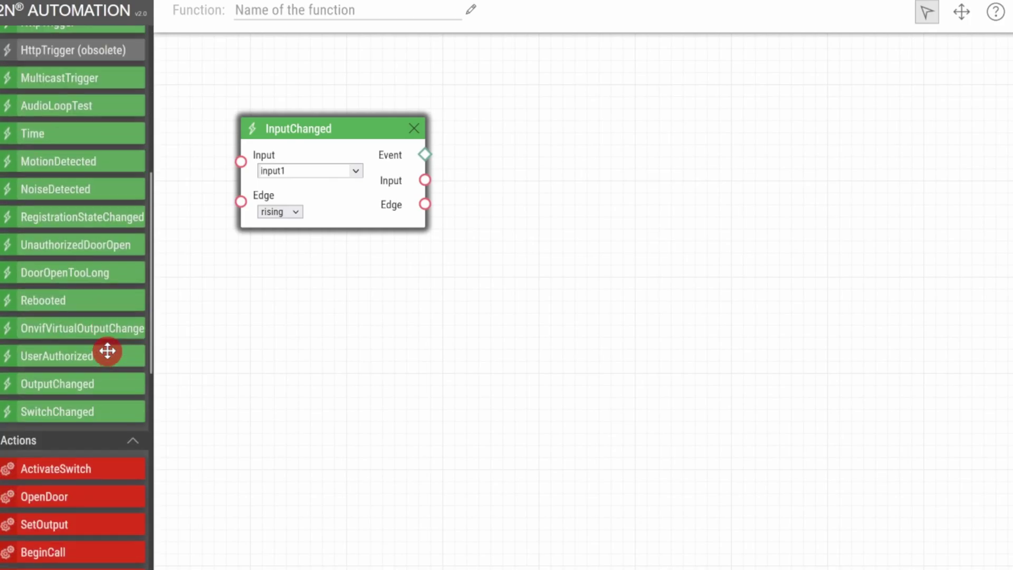
scroll(107, 351, "down", 3)
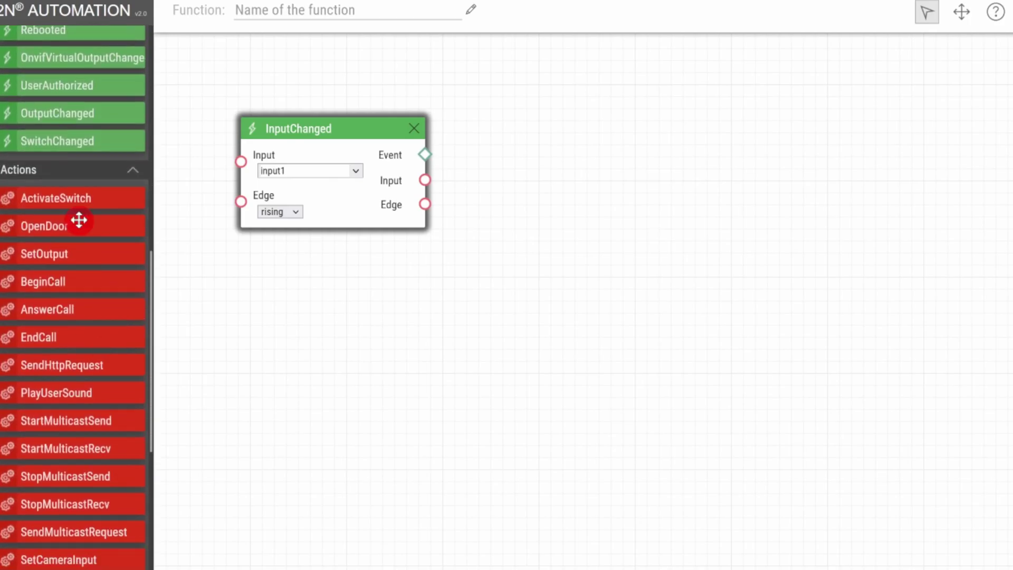
left_click_drag(68, 390, 716, 112)
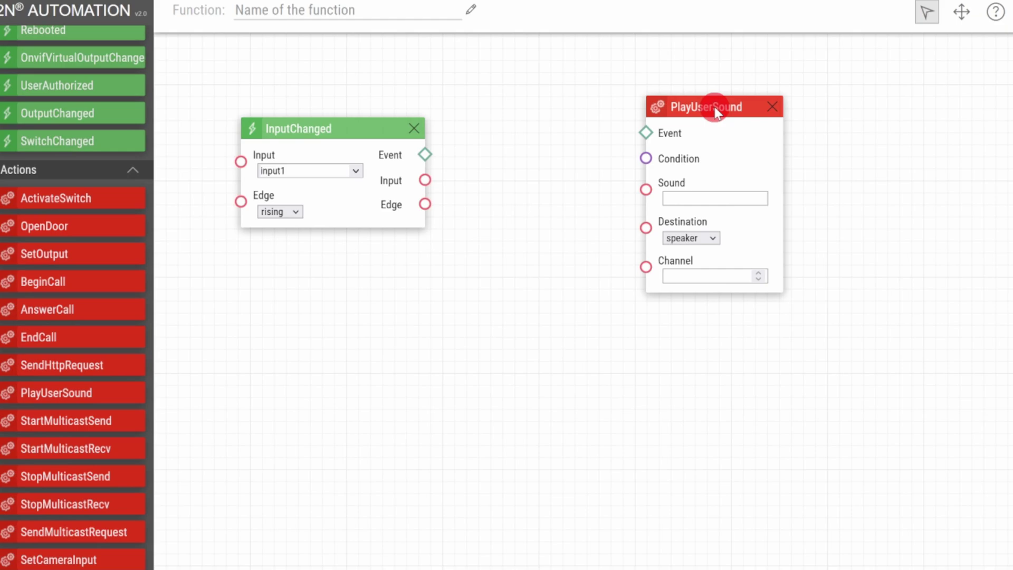
- Wire InputChanged's Event to PlayUserSound and set its Sound to *5 (Gentle gong)
left_click_drag(425, 154, 645, 134)
left_click(697, 198)
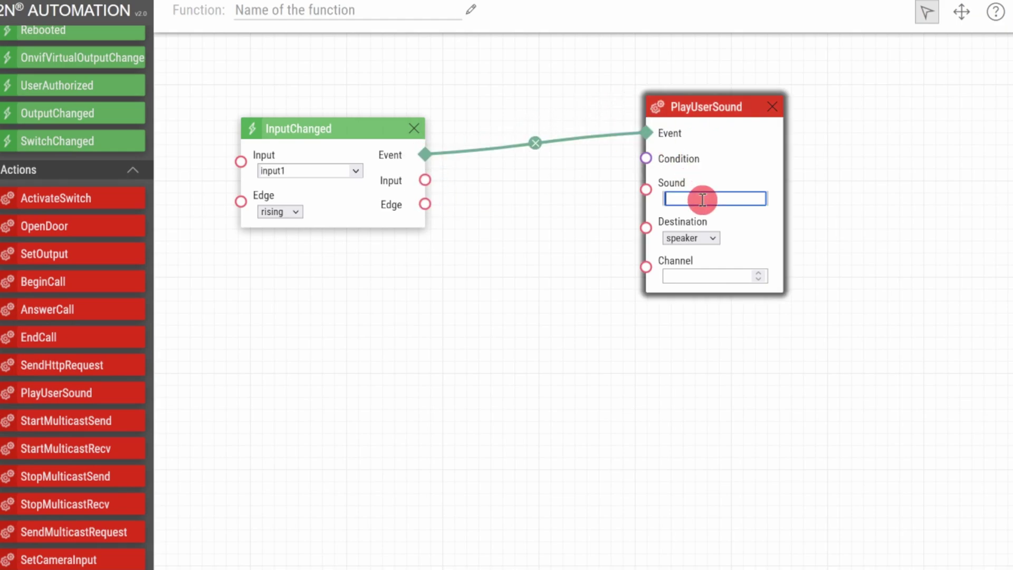
type("*5")
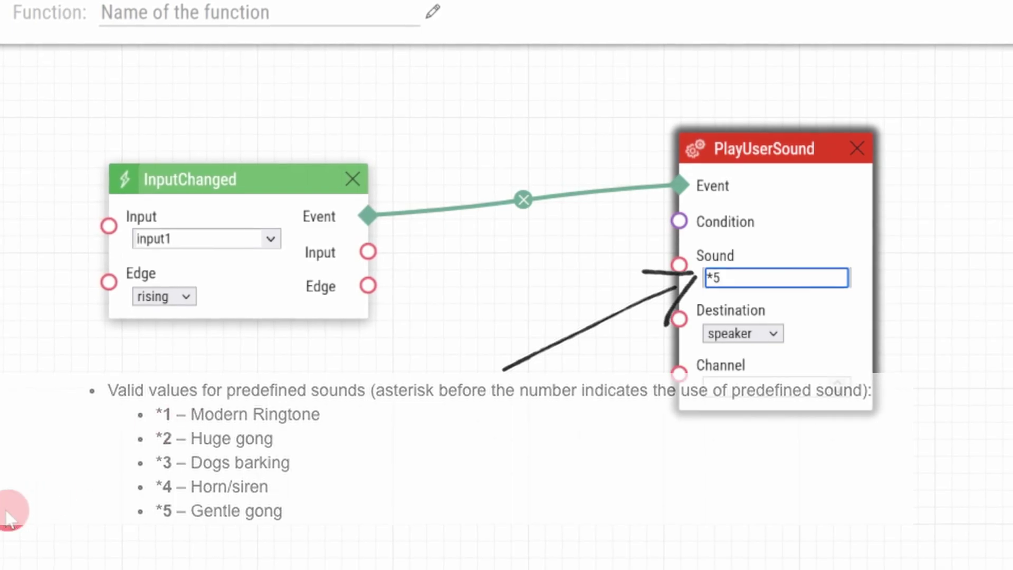
left_click_drag(6, 501, 793, 292)
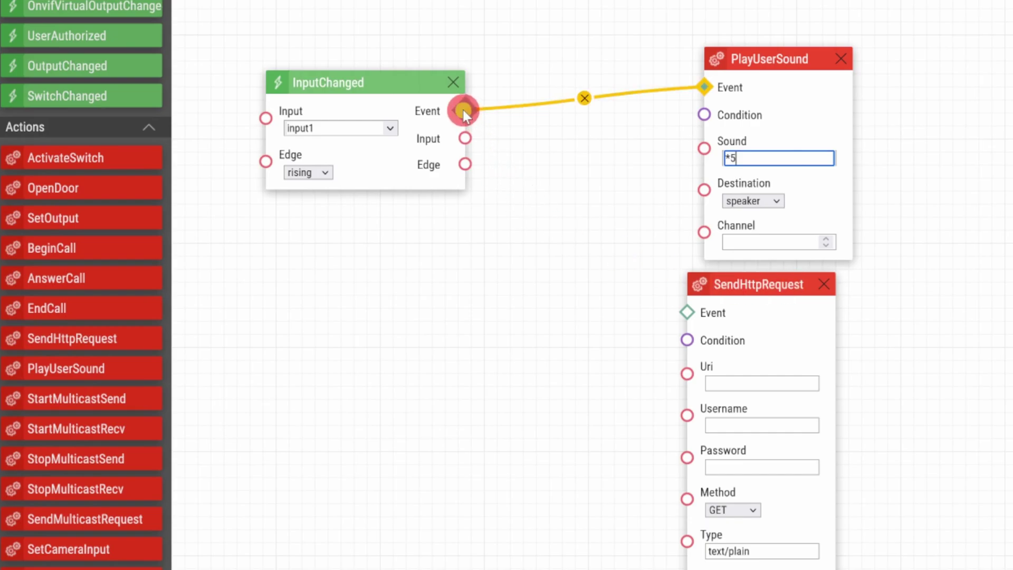
left_click_drag(463, 110, 687, 314)
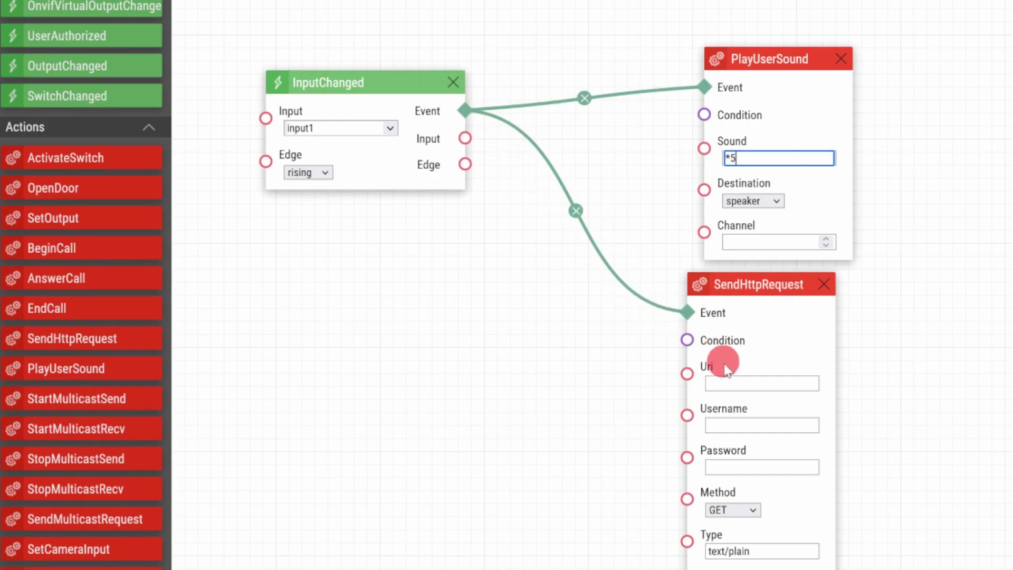
left_click(751, 384)
type("htt")
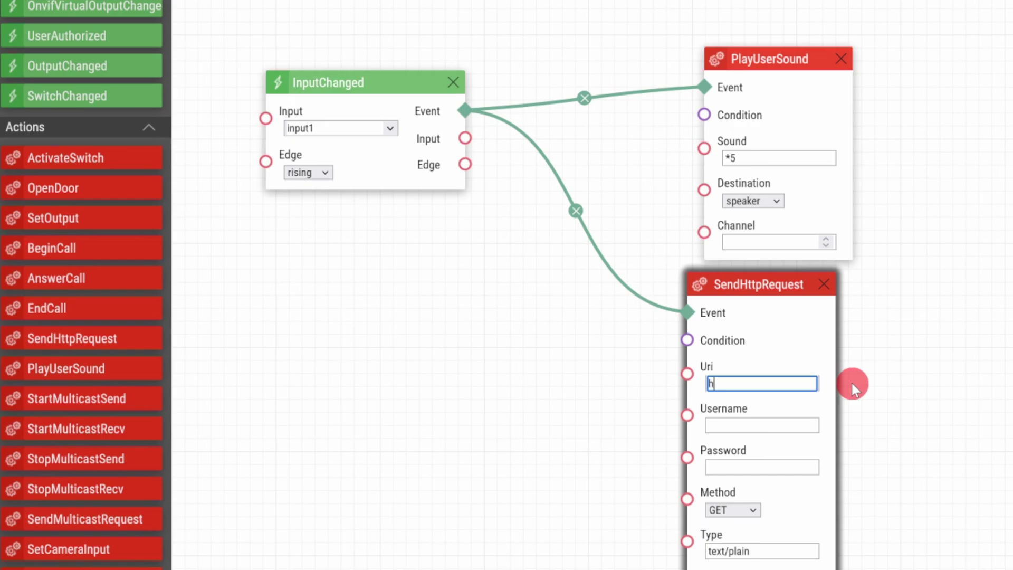
type("p:")
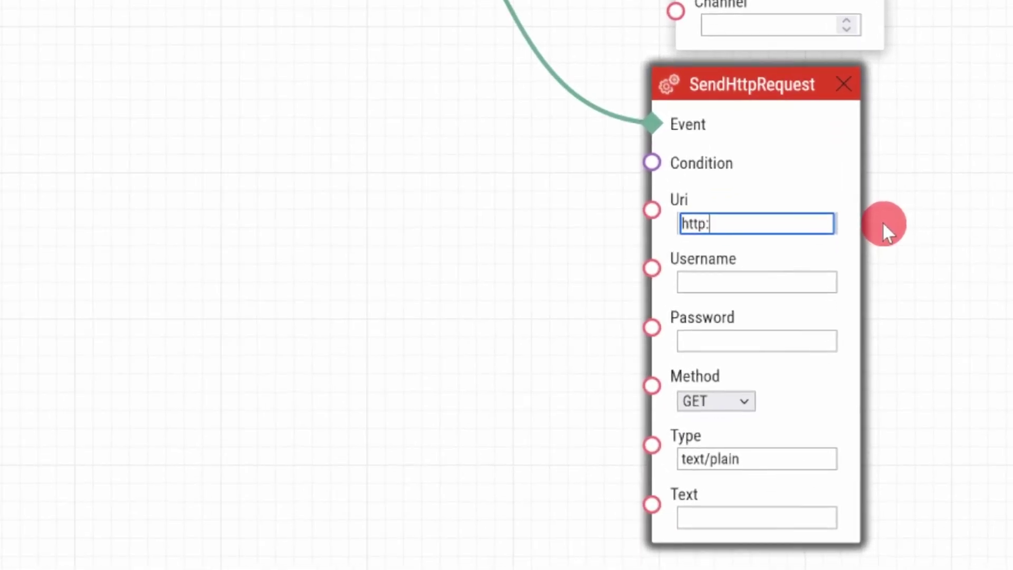
type("//172.16.25.7:")
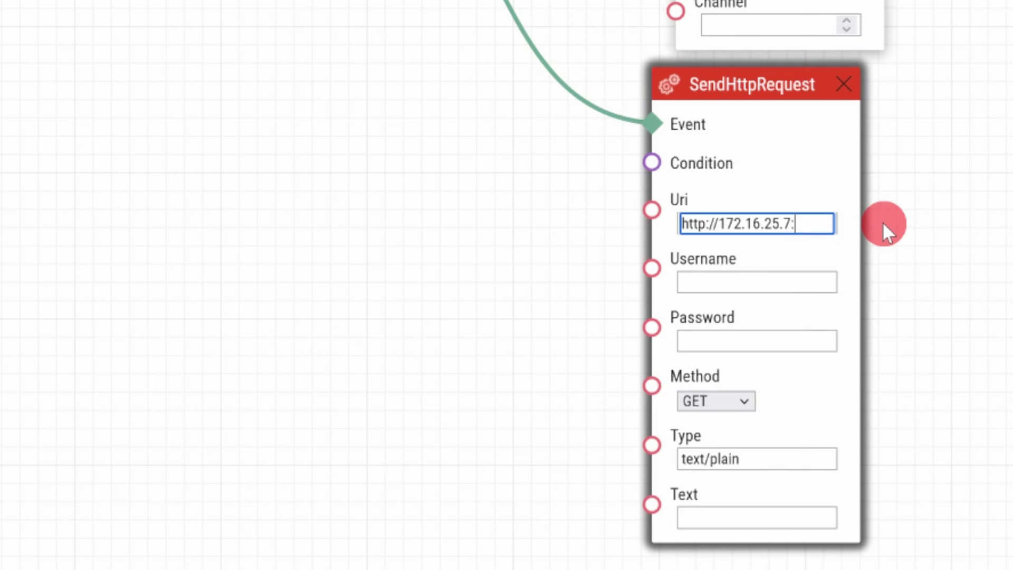
type("10001/gate")
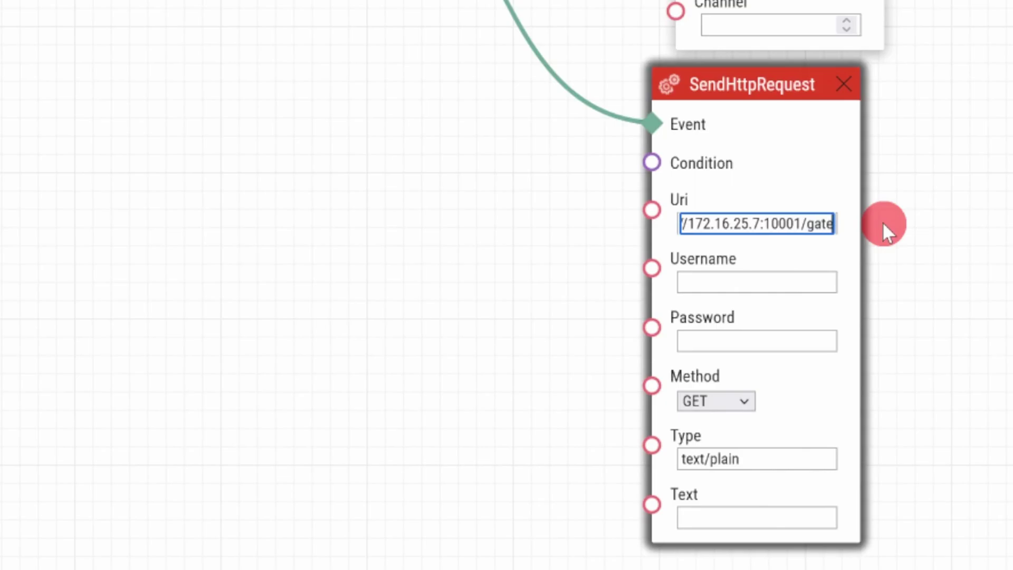
type("fob")
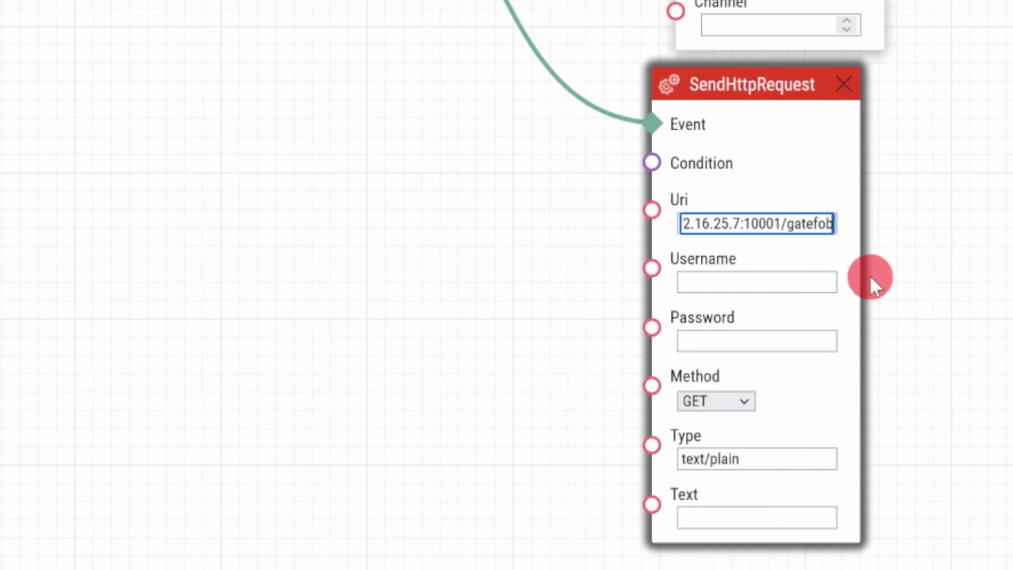
left_click(990, 127)
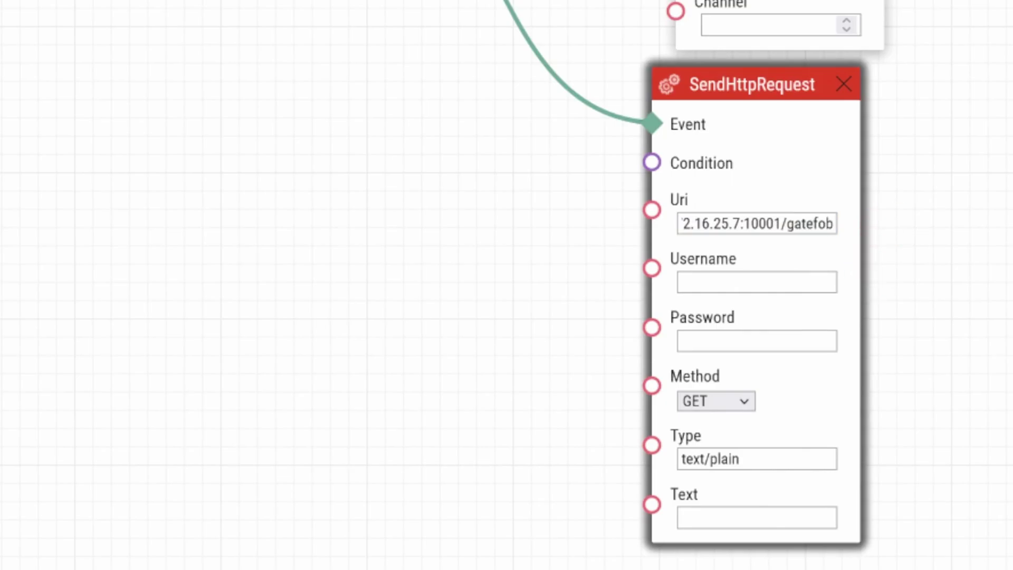
left_click(957, 92)
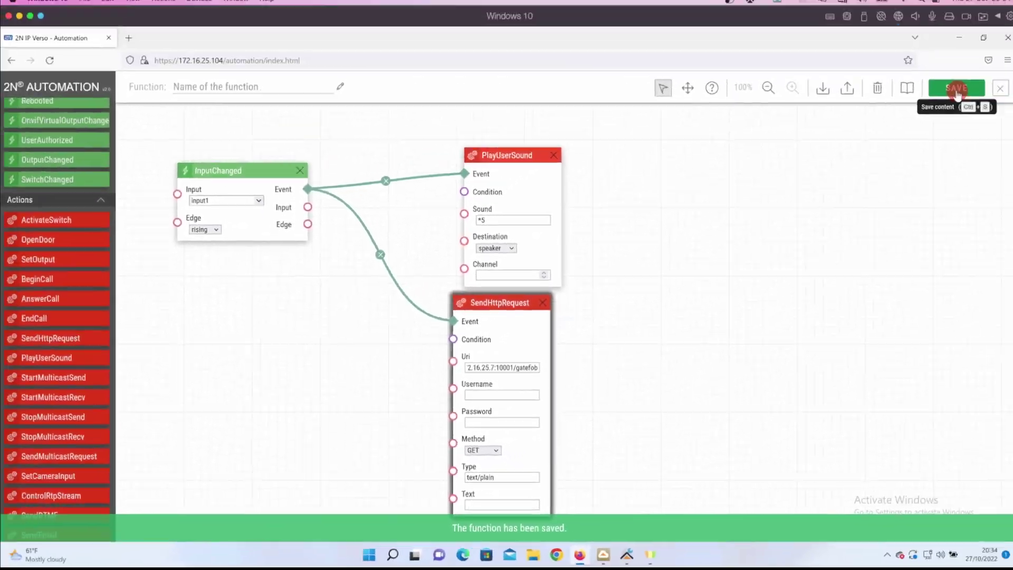
- In ELAN Configurator, open String To Event's Strings and enter gatefob as String 1
left_click(627, 554)
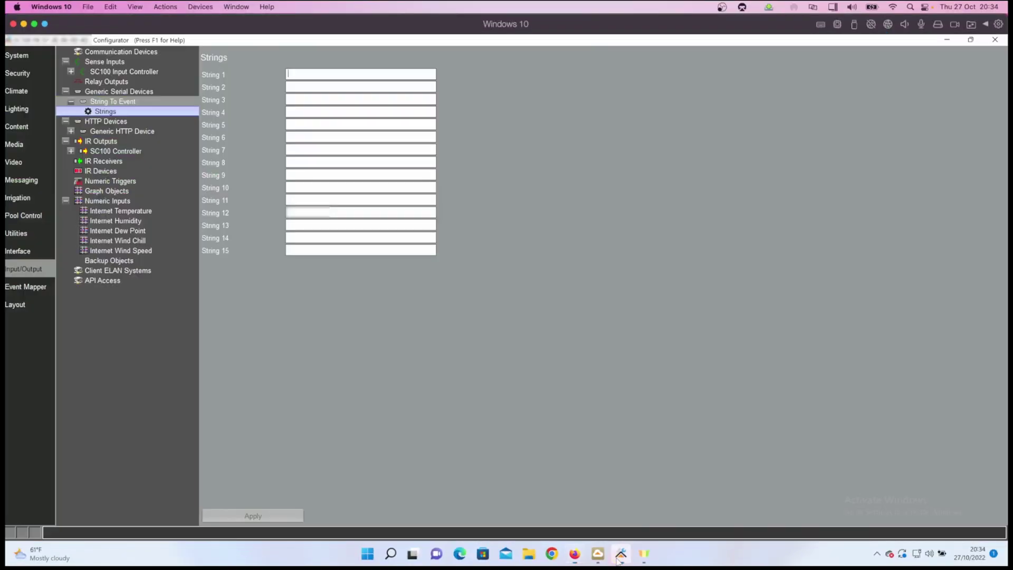
left_click(121, 103)
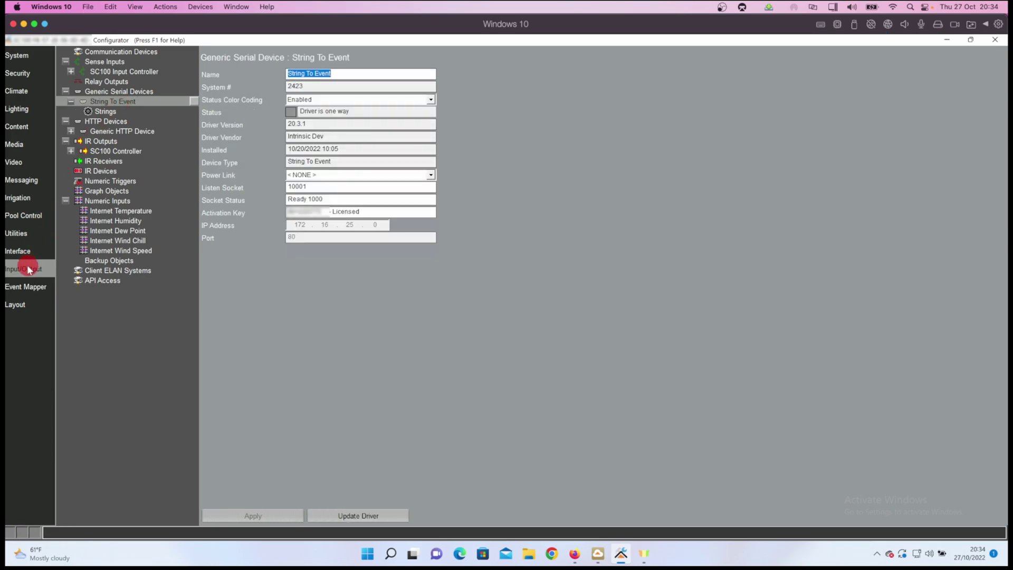
left_click(105, 112)
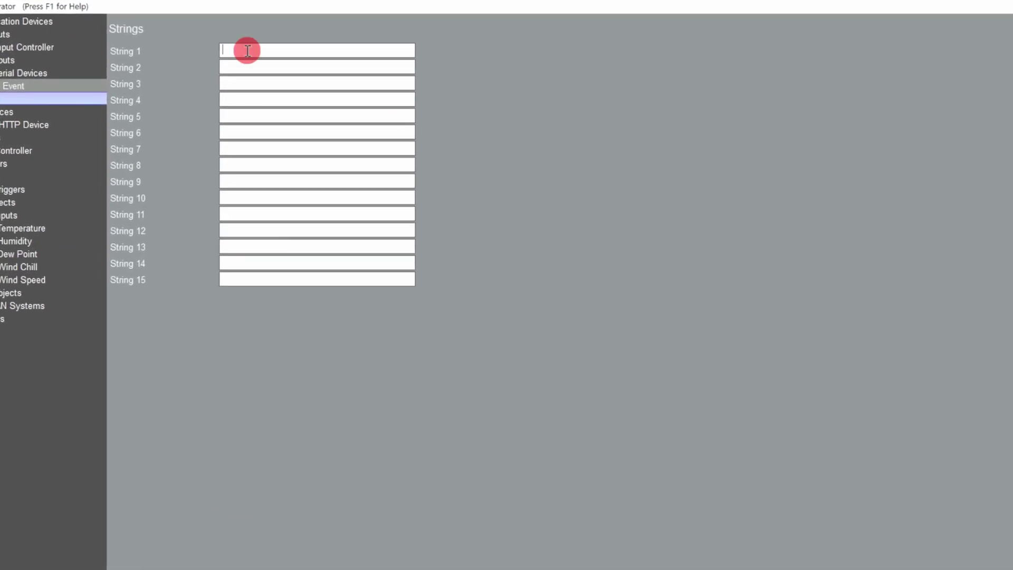
type("ga")
- Add a new push message named Gate Fob under Messaging > Push Messages
left_click(60, 117)
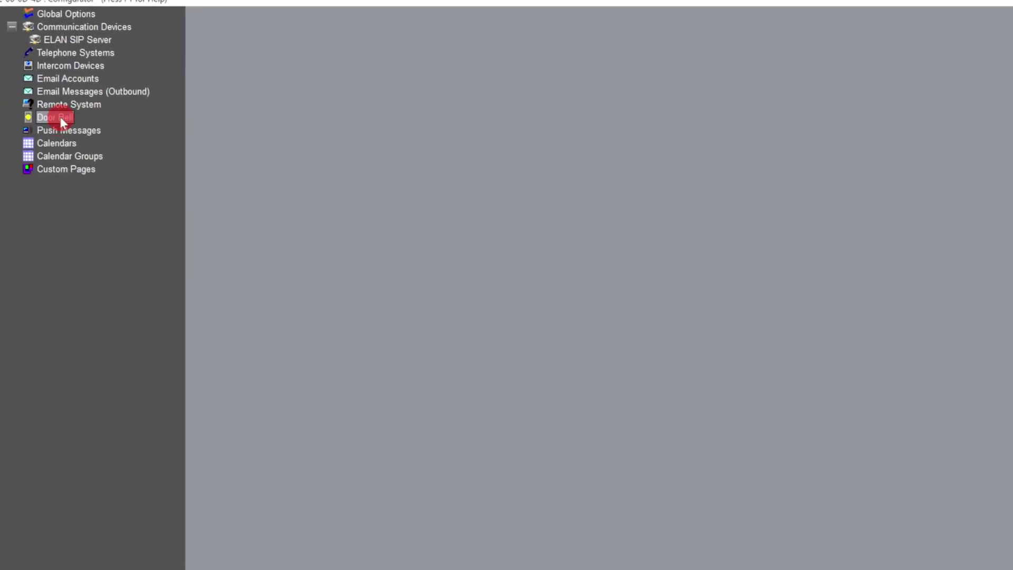
left_click(65, 130)
right_click(66, 131)
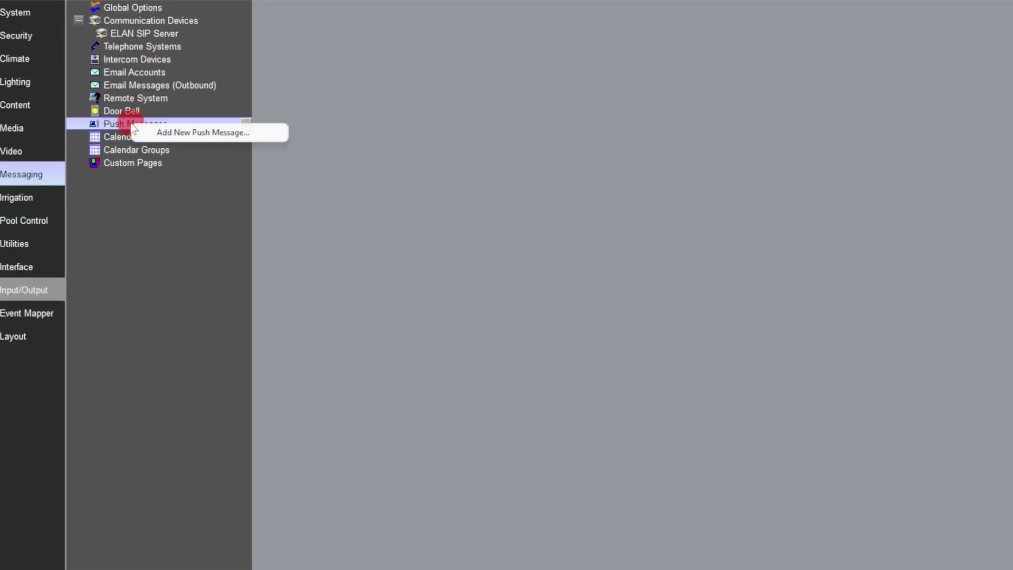
left_click(168, 132)
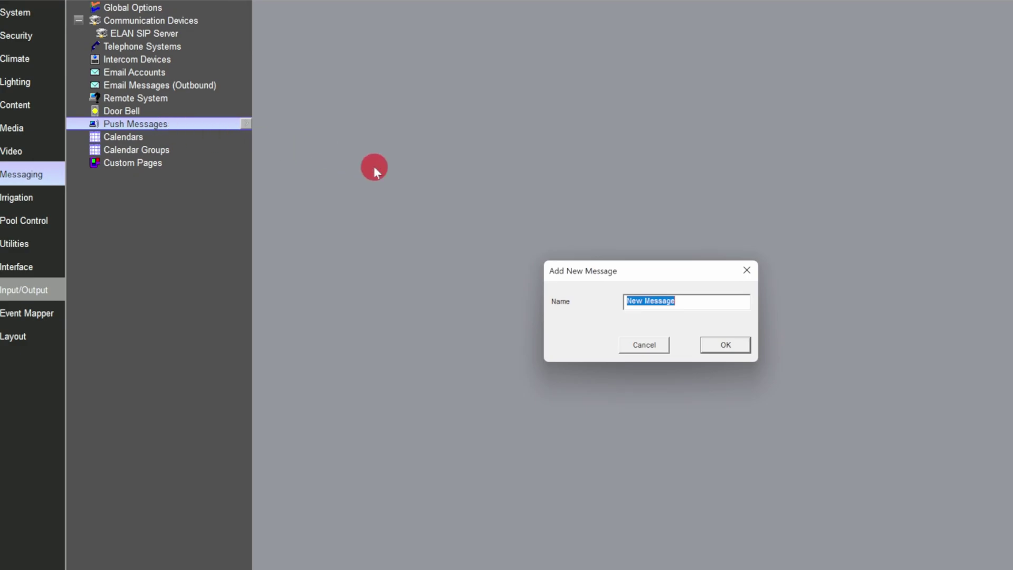
type("Gate Fob")
key("Return")
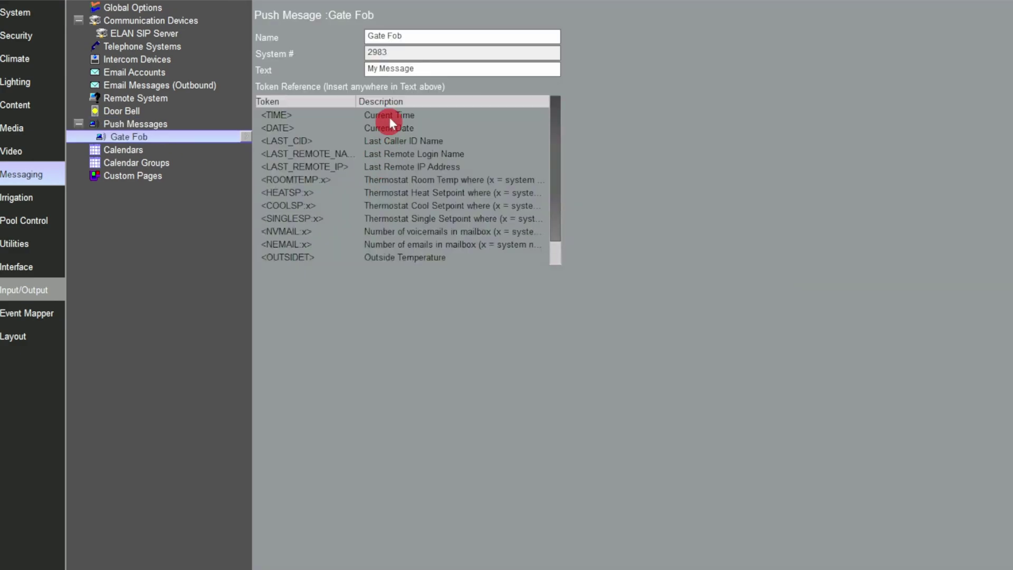
- Replace the message text with 'The Gate Fob has activated the Gate <TIME> <DATE>'
left_click(425, 70)
left_click_drag(425, 70, 274, 56)
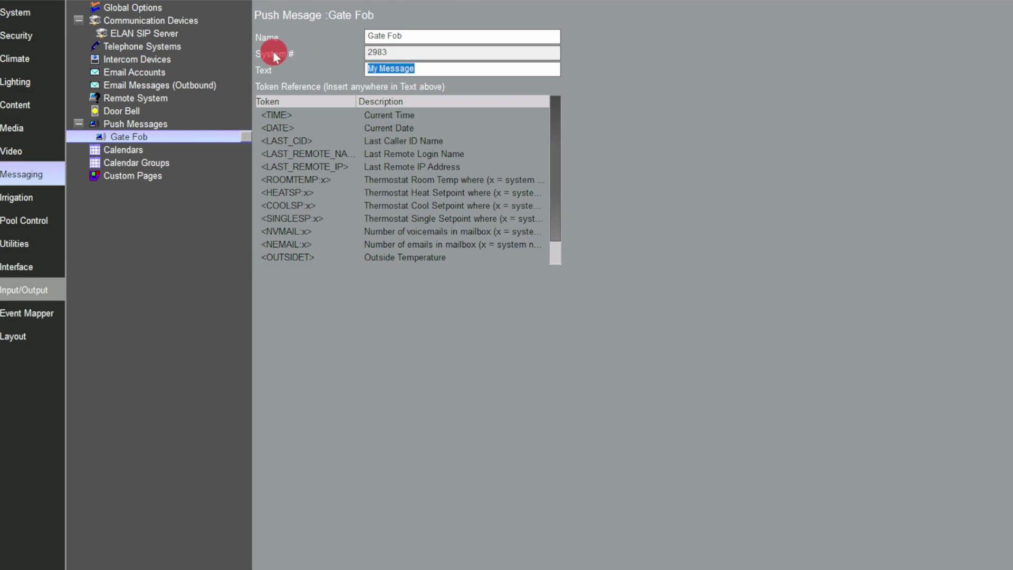
type("The ")
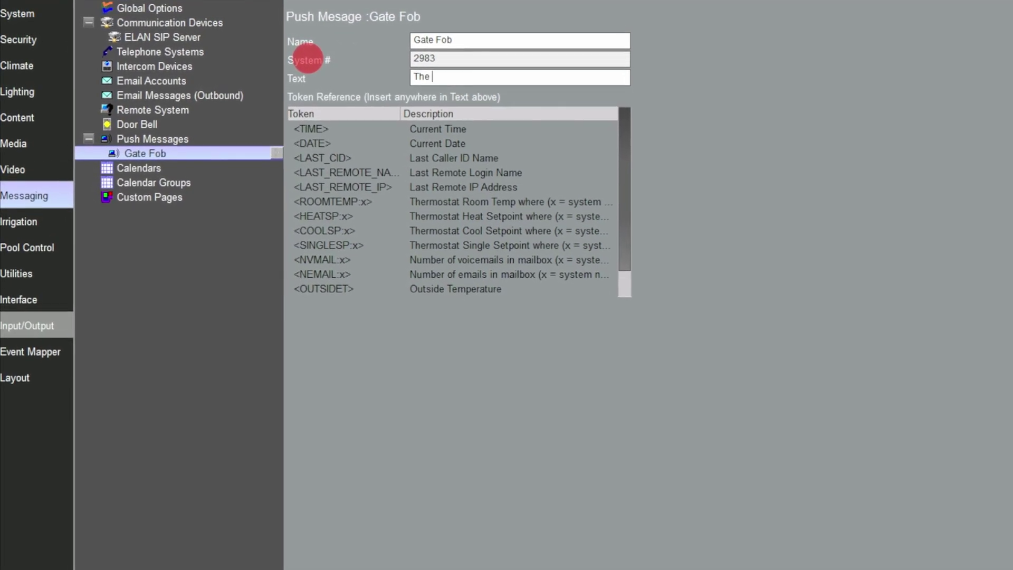
type("Gate Fob")
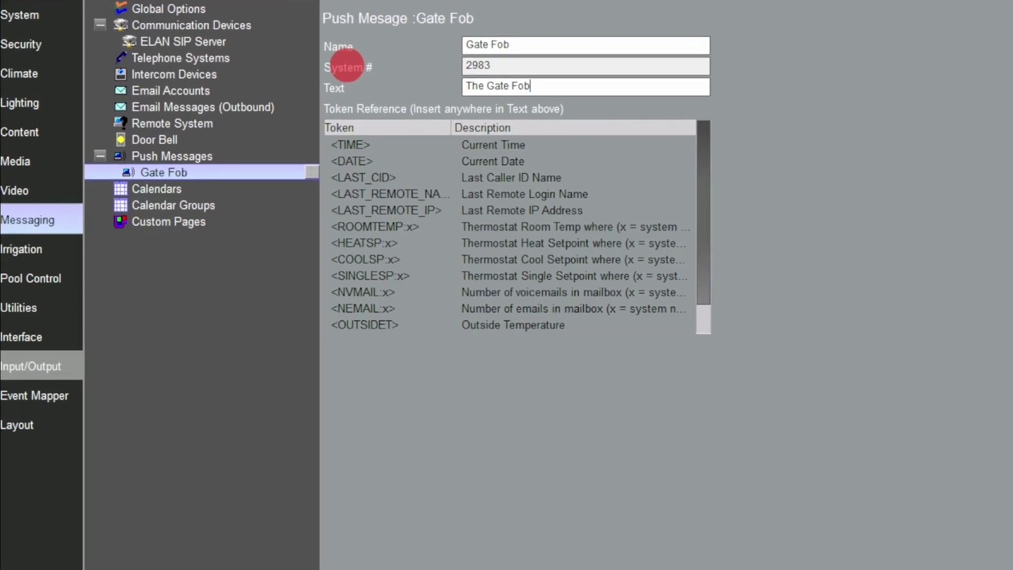
type(" has activated the Gate ")
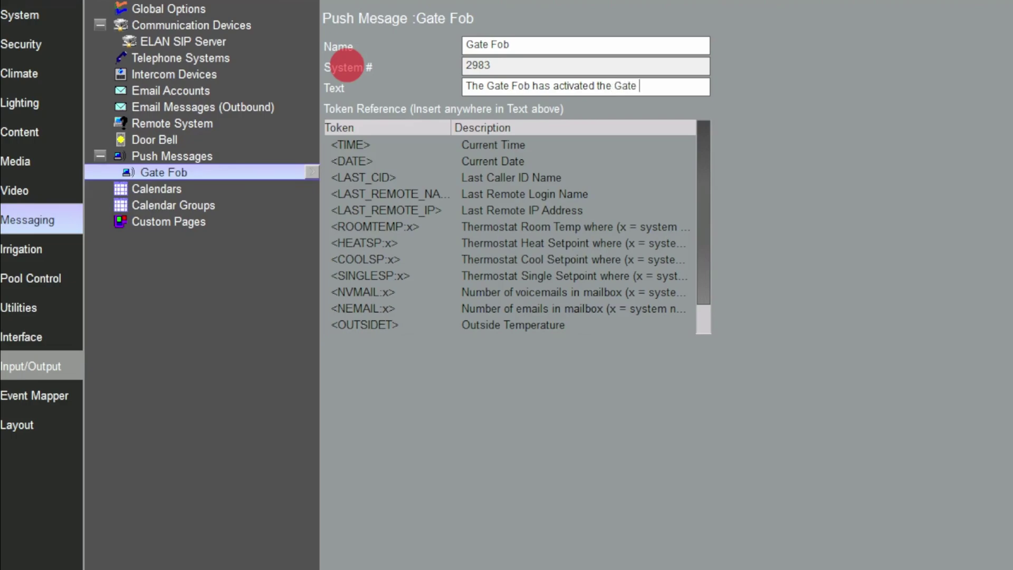
type("<TIME> <D")
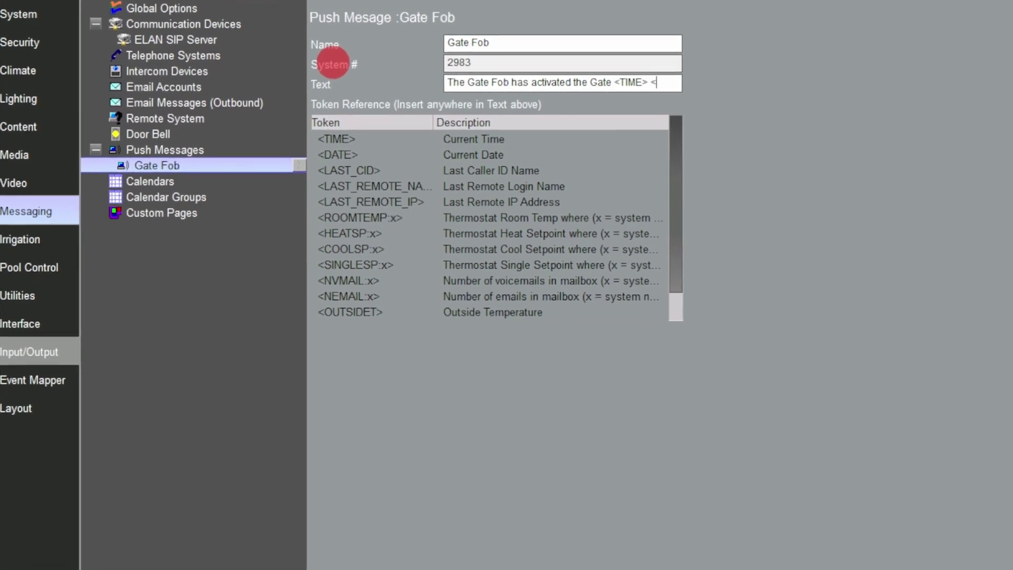
type("ATE>")
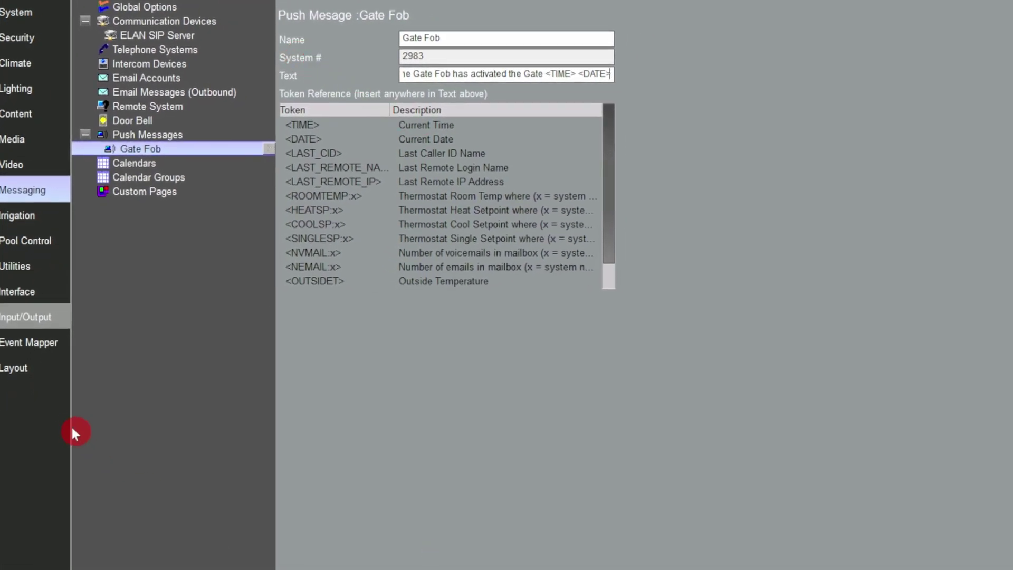
- In Event Mapper, add a new event map called Gate Fob
left_click(37, 343)
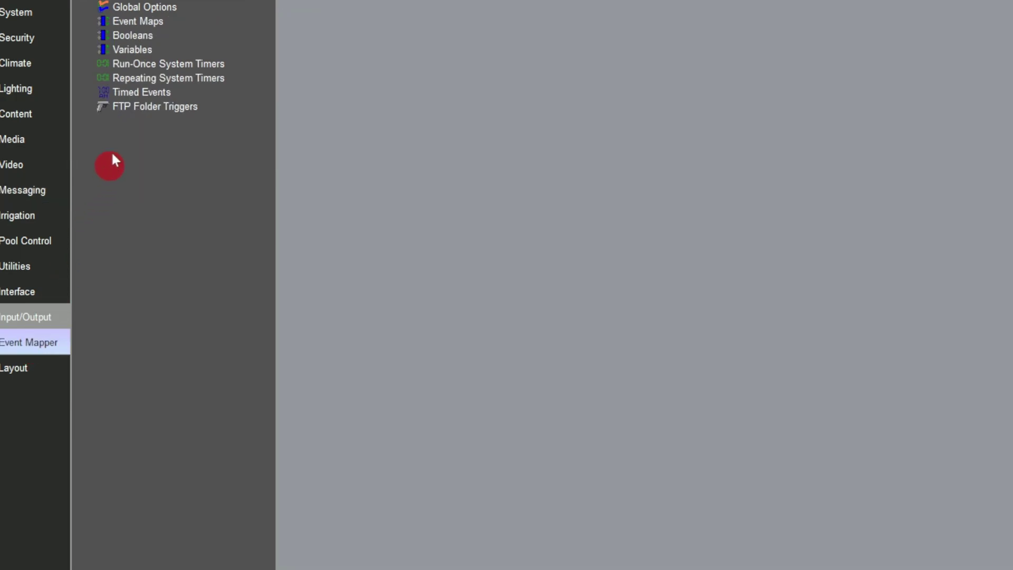
left_click(140, 23)
right_click(141, 25)
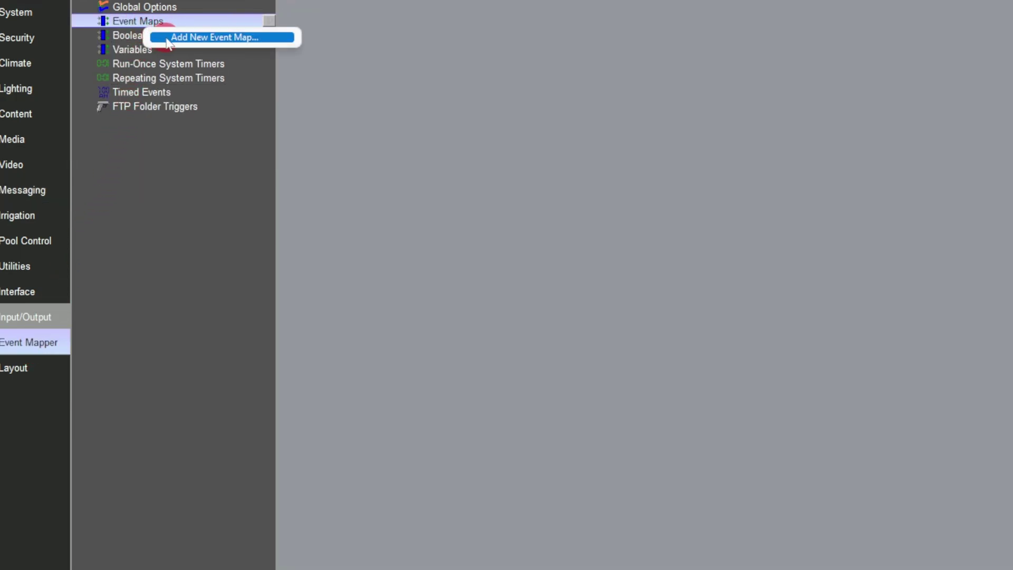
left_click(166, 38)
type("Gate Fob")
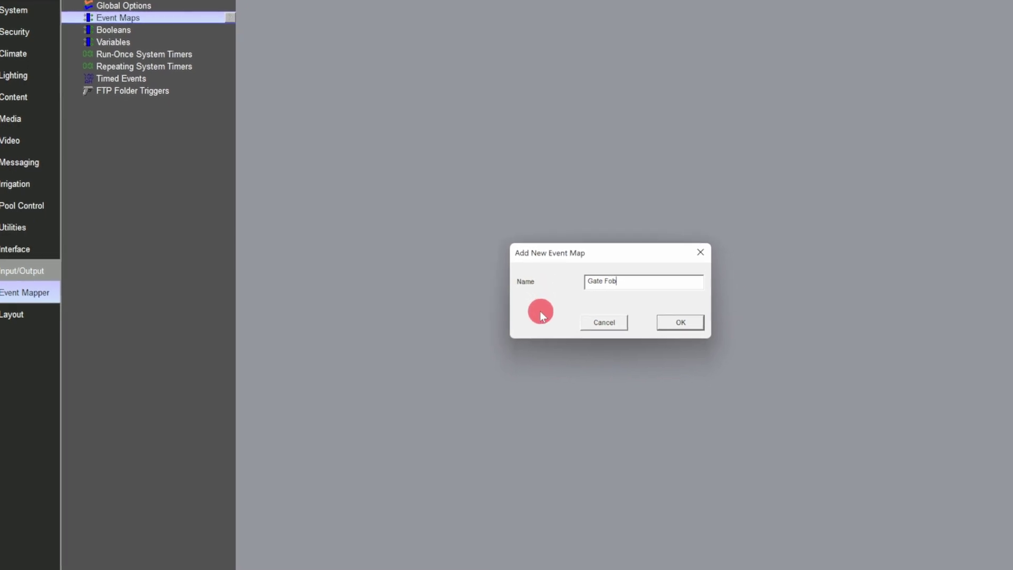
left_click(680, 322)
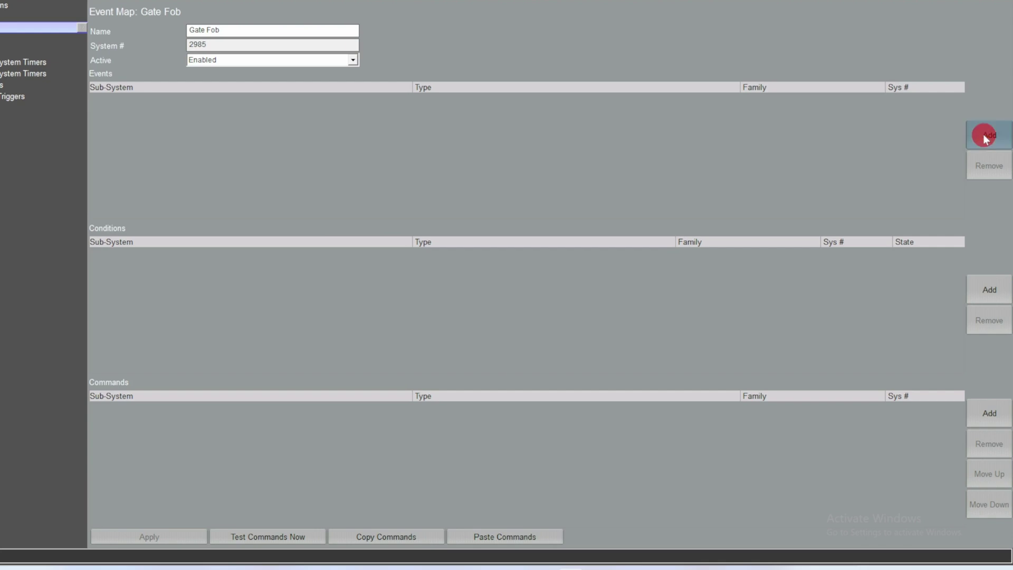
- Add Generic Device > String To Event > String 1 Received as the Gate Fob map's trigger
left_click(985, 137)
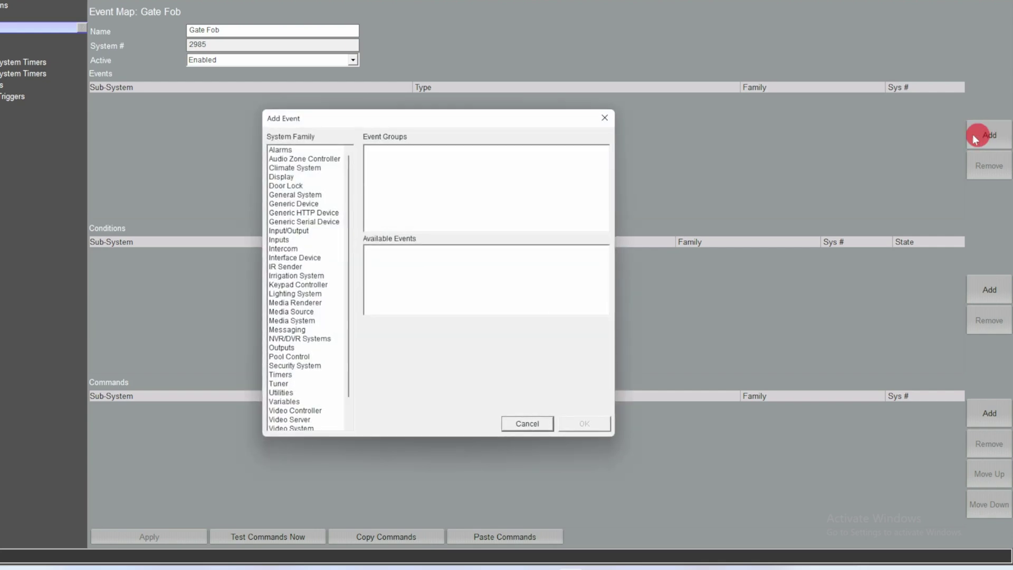
left_click(298, 222)
left_click(300, 213)
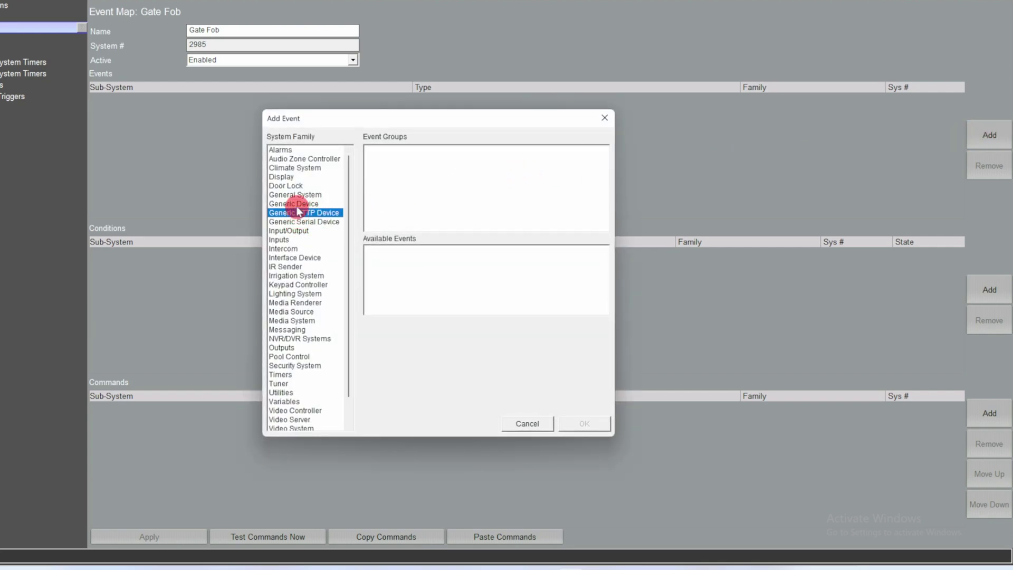
left_click(295, 204)
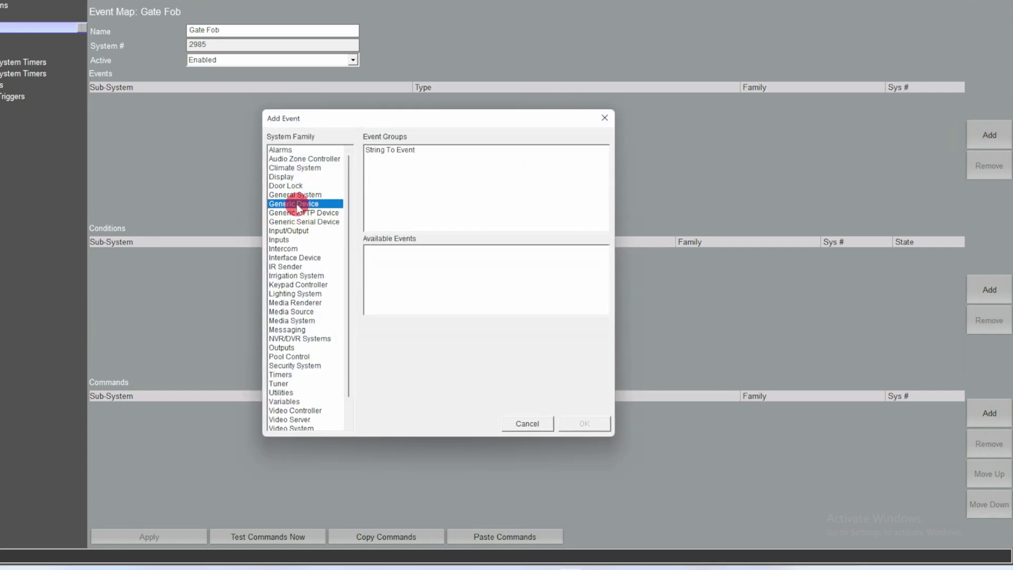
left_click(392, 152)
left_click(383, 251)
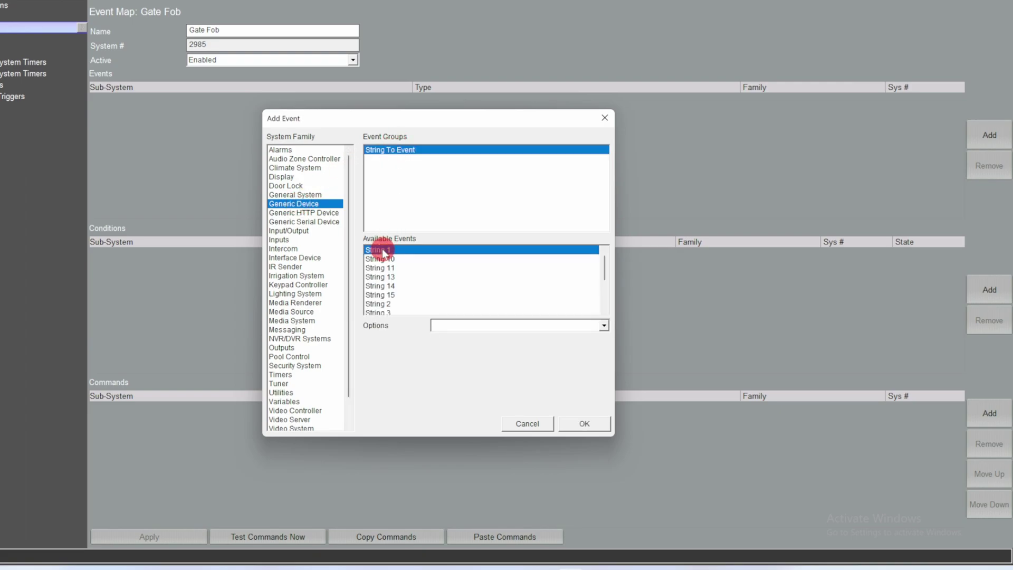
left_click(465, 325)
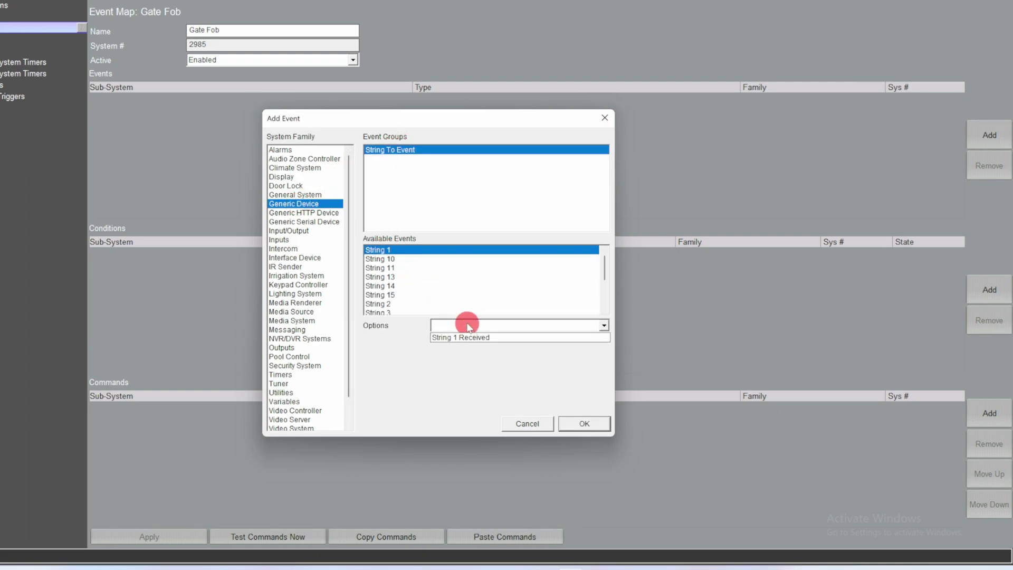
left_click(506, 340)
left_click(579, 424)
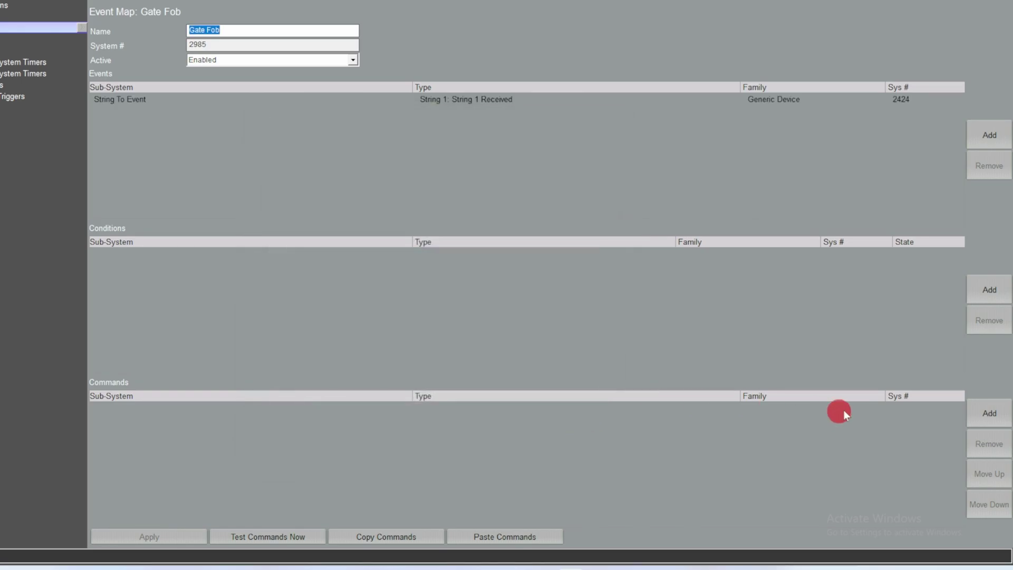
- Add an ITP-8 Pop Message command showing the Gate Fob message
left_click(974, 412)
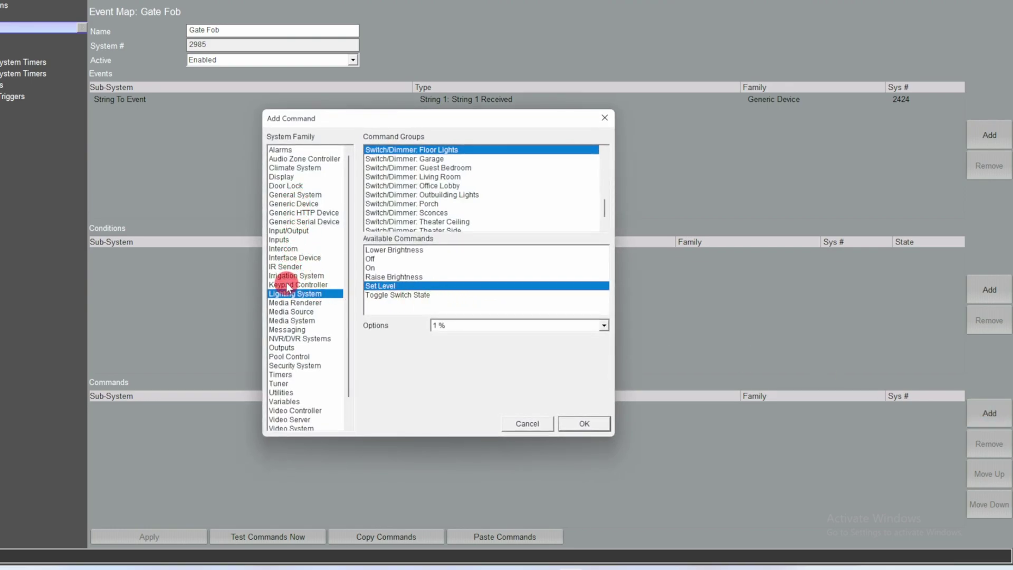
left_click(288, 259)
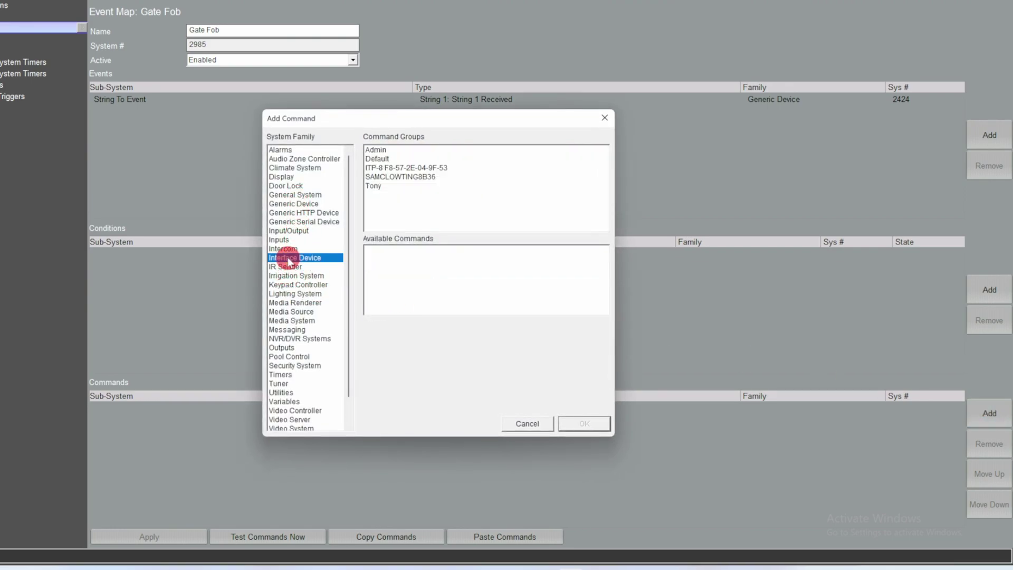
left_click(392, 168)
scroll(427, 269, "down", 6)
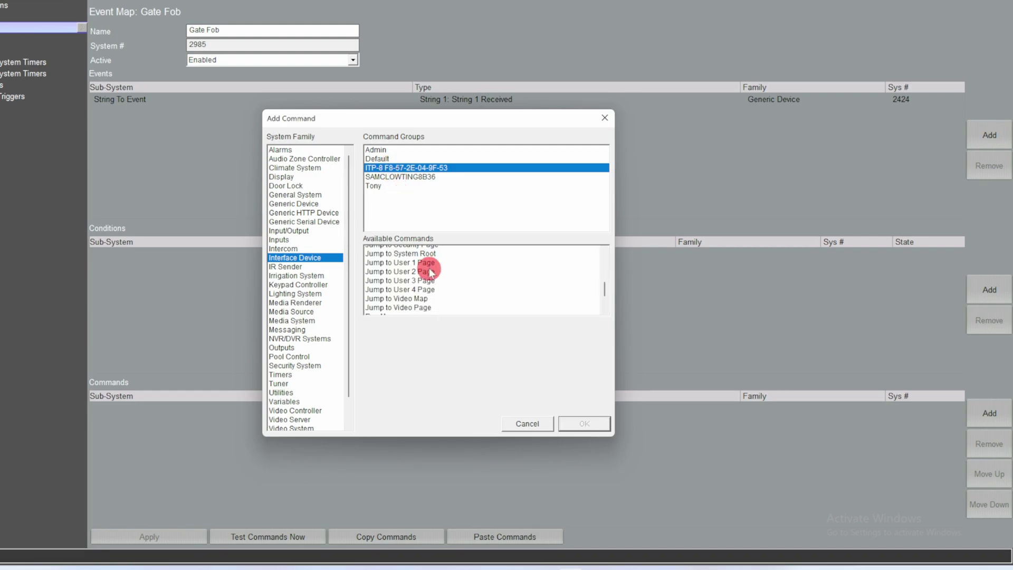
left_click(383, 277)
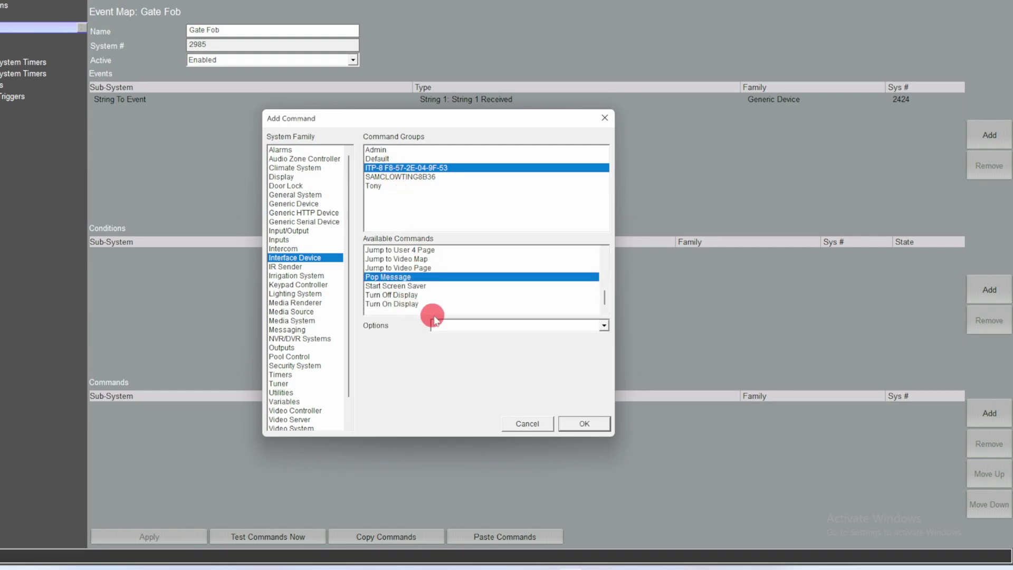
left_click(451, 326)
left_click(483, 338)
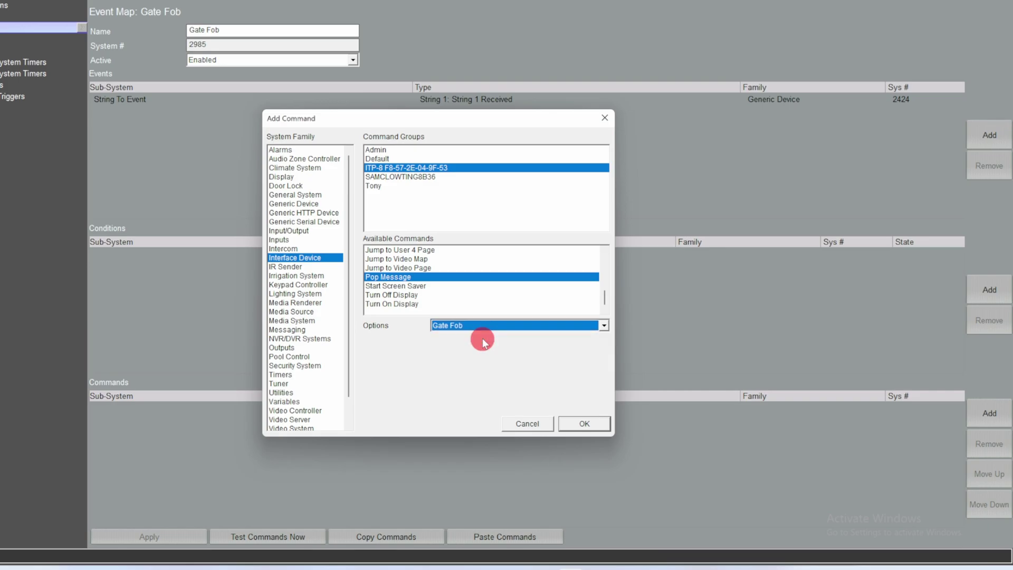
left_click(580, 422)
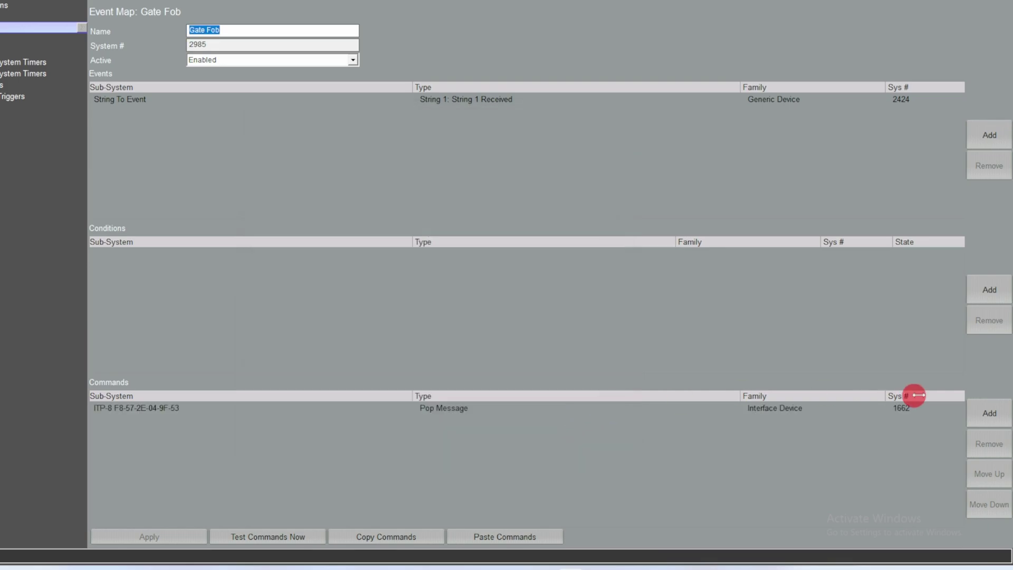
- Add a command switching the Driveway Lights On
left_click(987, 413)
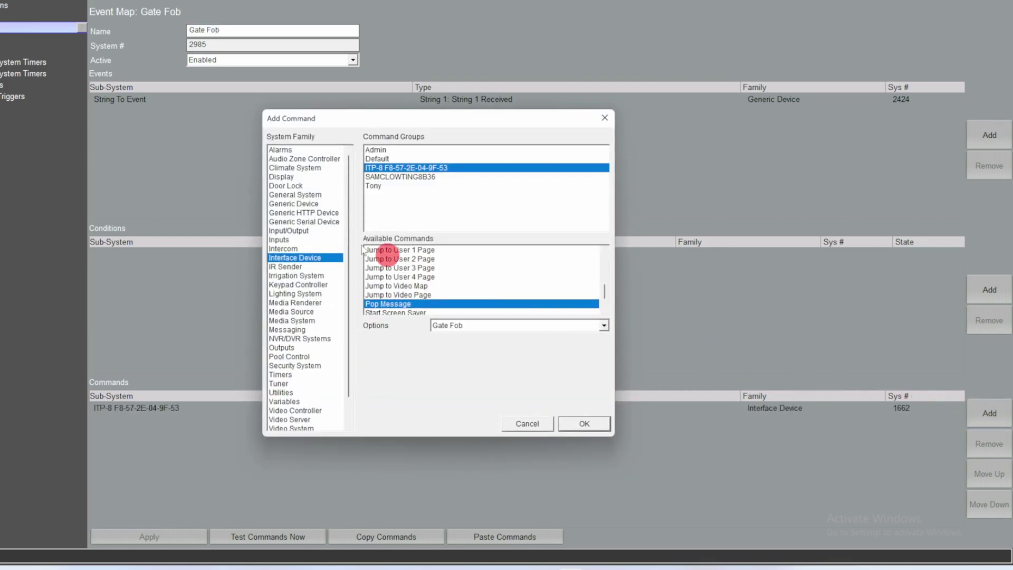
left_click(311, 294)
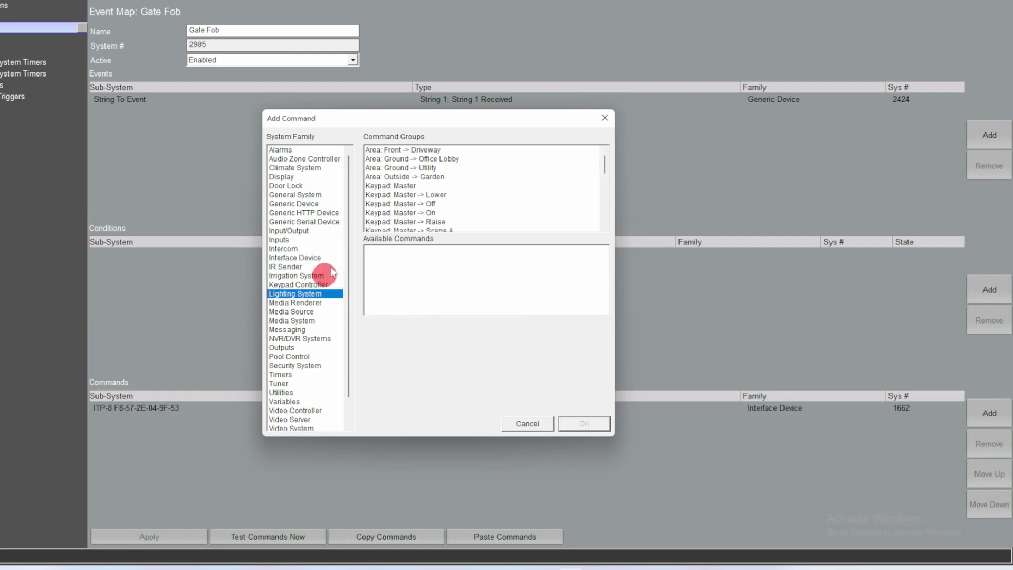
scroll(436, 174, "down", 8)
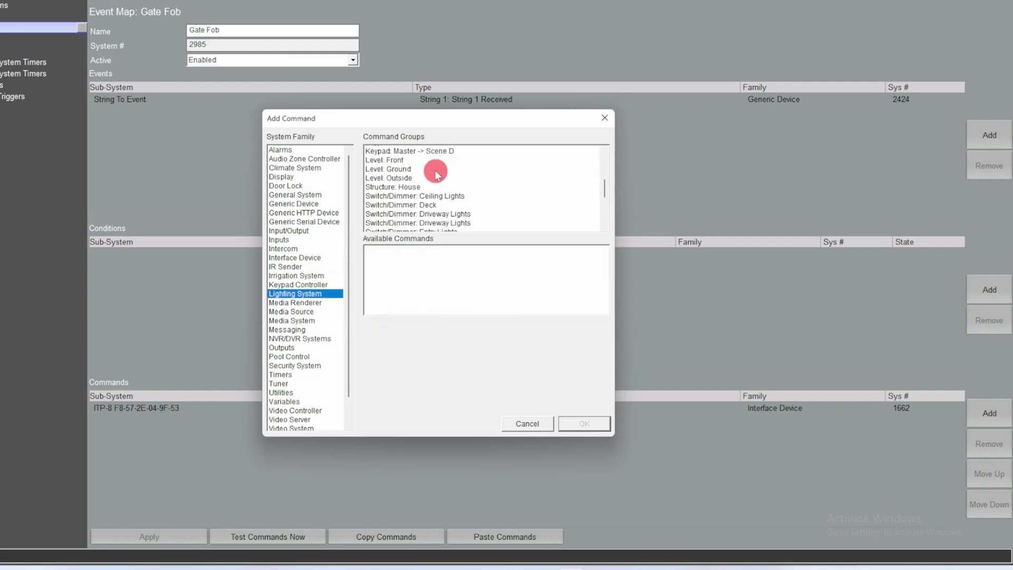
left_click(429, 151)
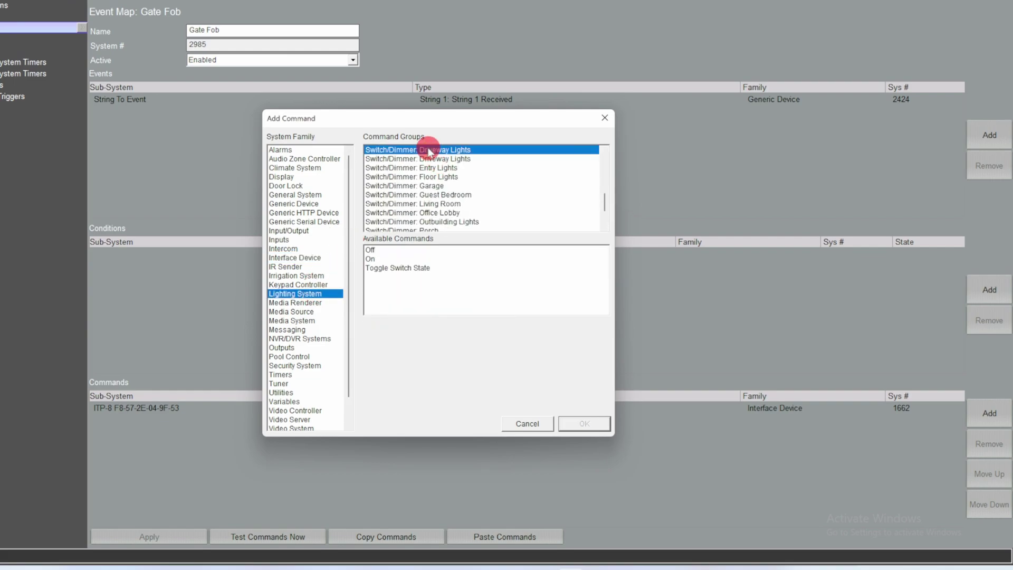
left_click(371, 259)
left_click(583, 422)
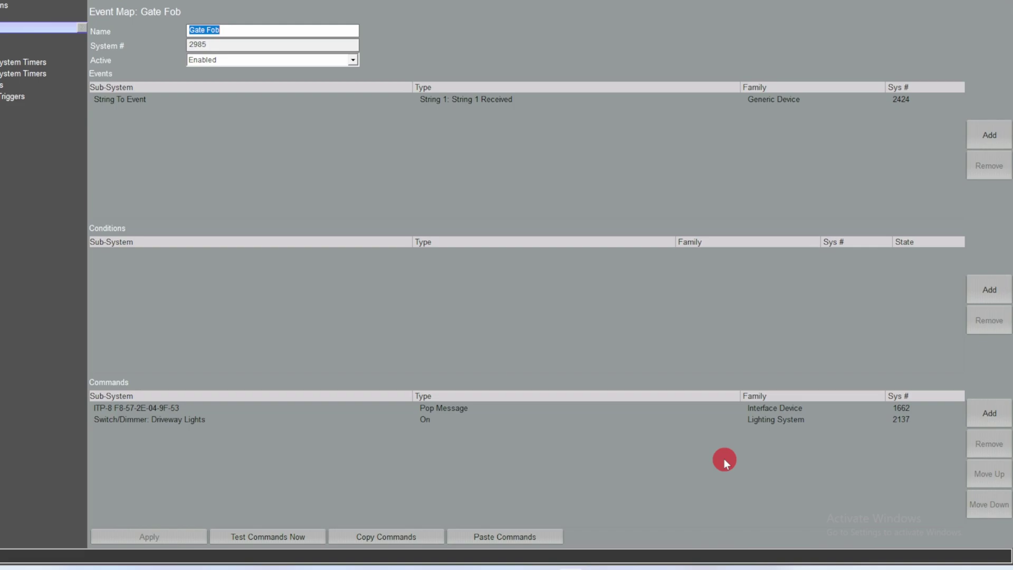
- Add a Messaging command that plays Chime1.wav on tablets
left_click(982, 412)
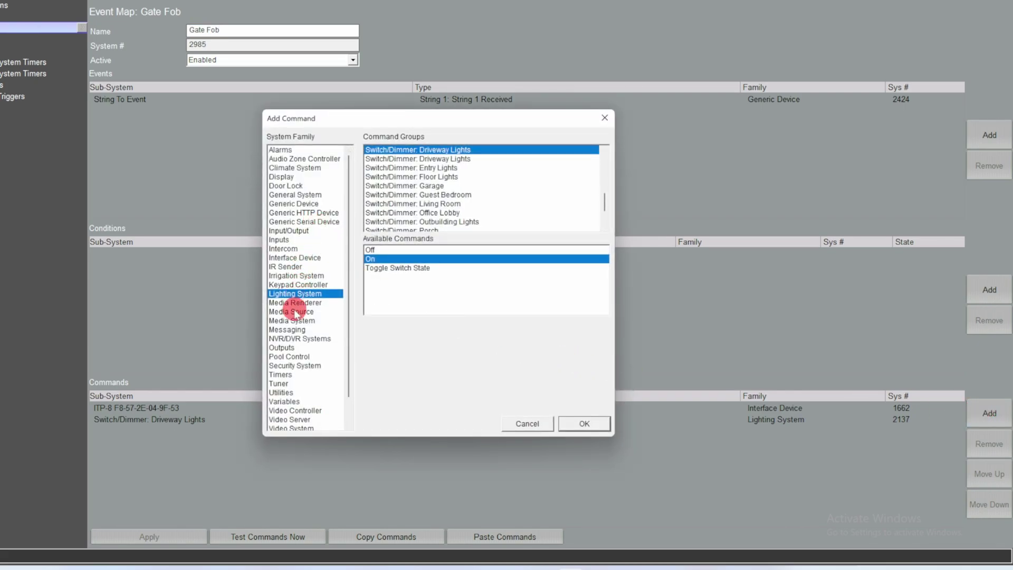
left_click(288, 330)
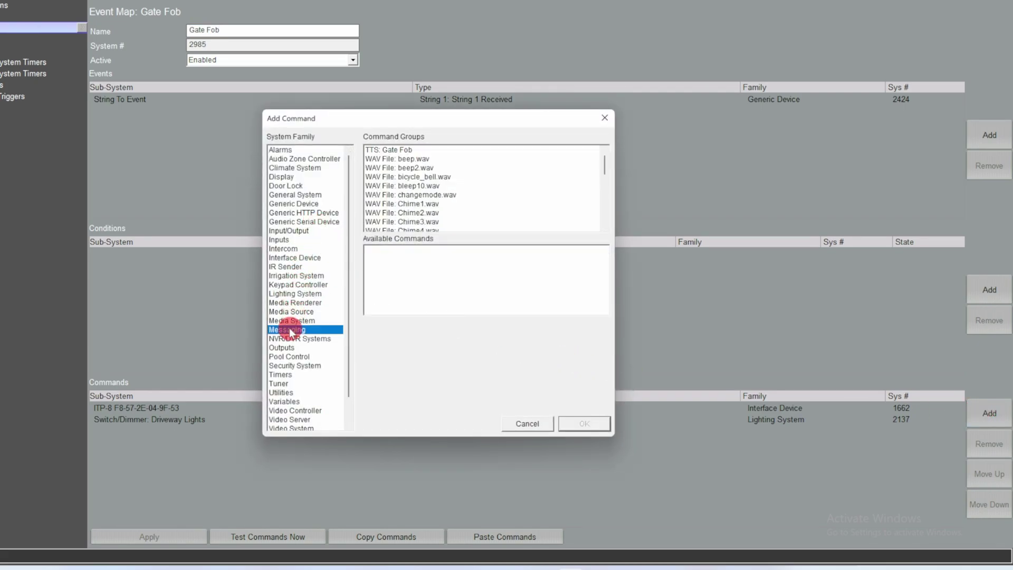
left_click(407, 204)
left_click(393, 251)
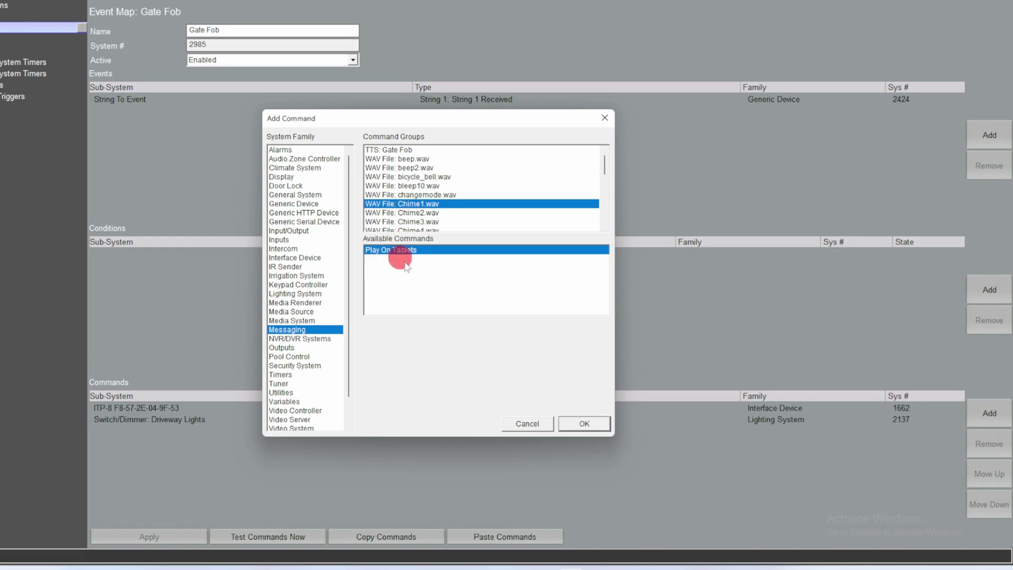
left_click(583, 424)
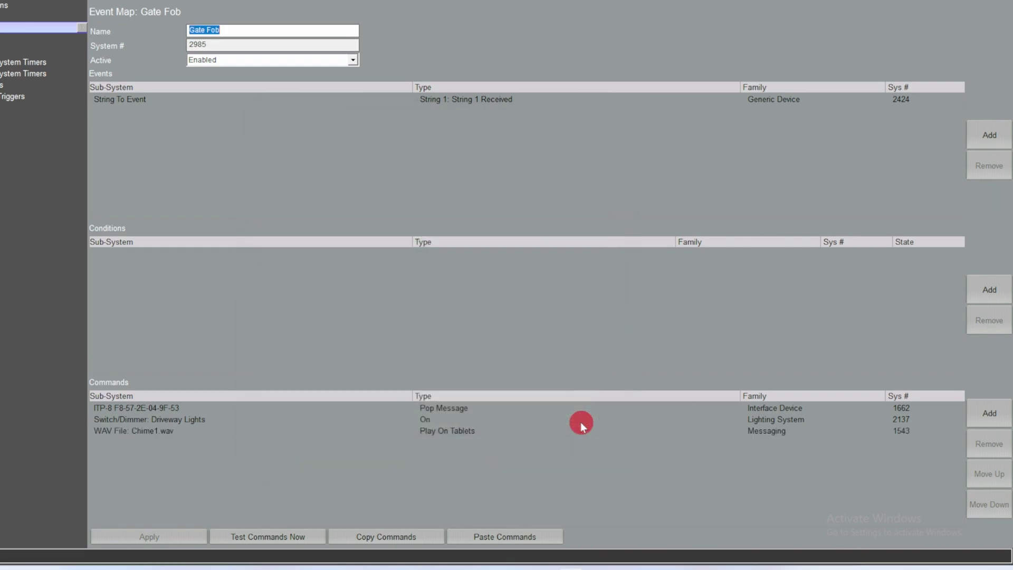
- Add a 5-second Delay Execution command and move it above the chime
left_click(983, 412)
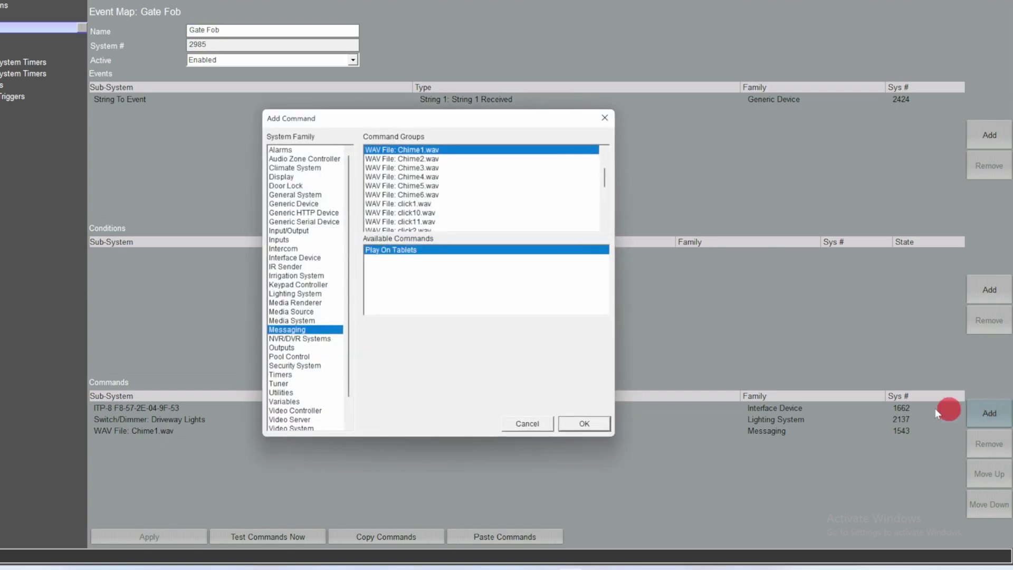
left_click(294, 195)
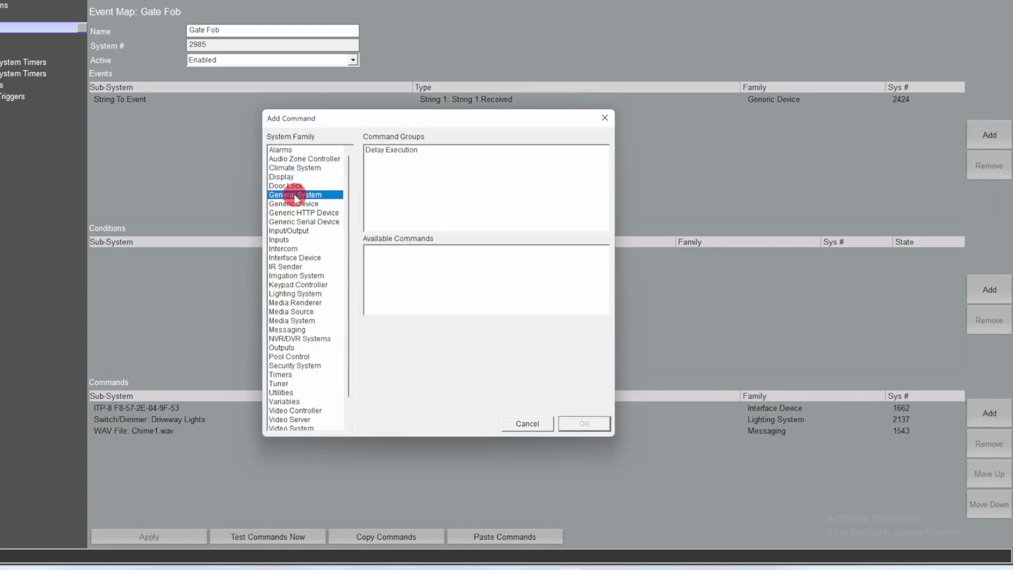
left_click(385, 149)
left_click(395, 251)
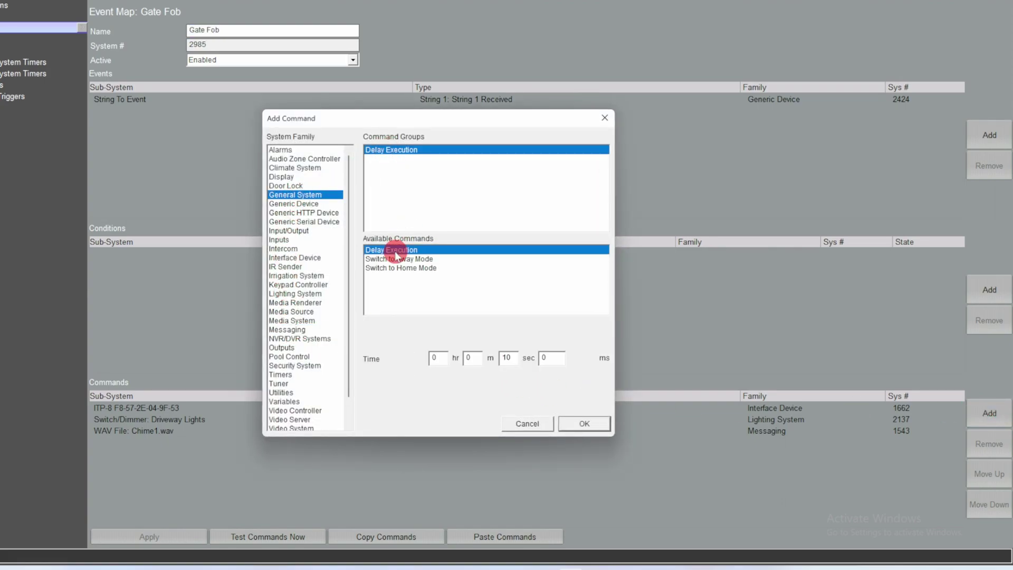
double_click(514, 361)
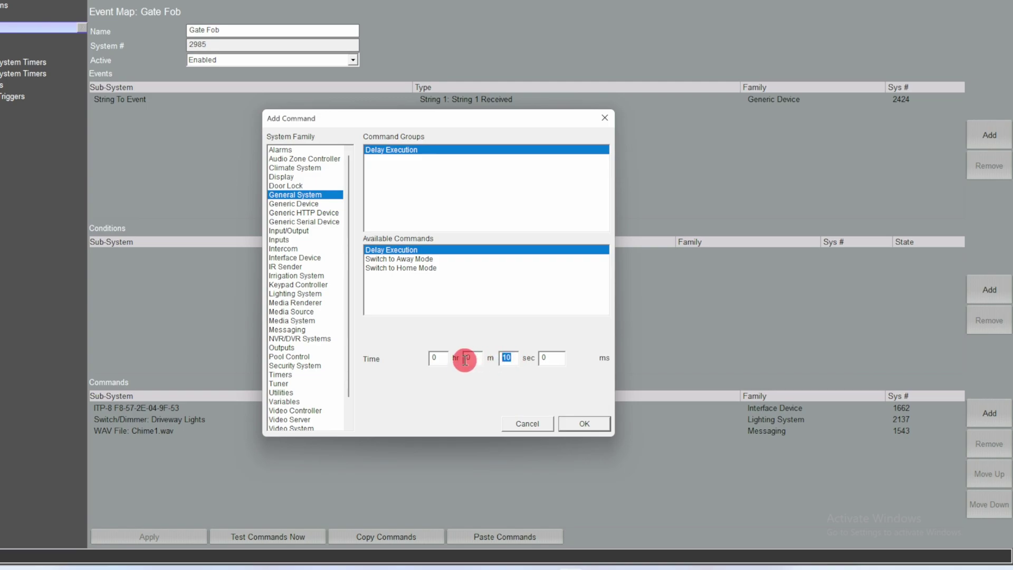
type("5")
left_click(576, 420)
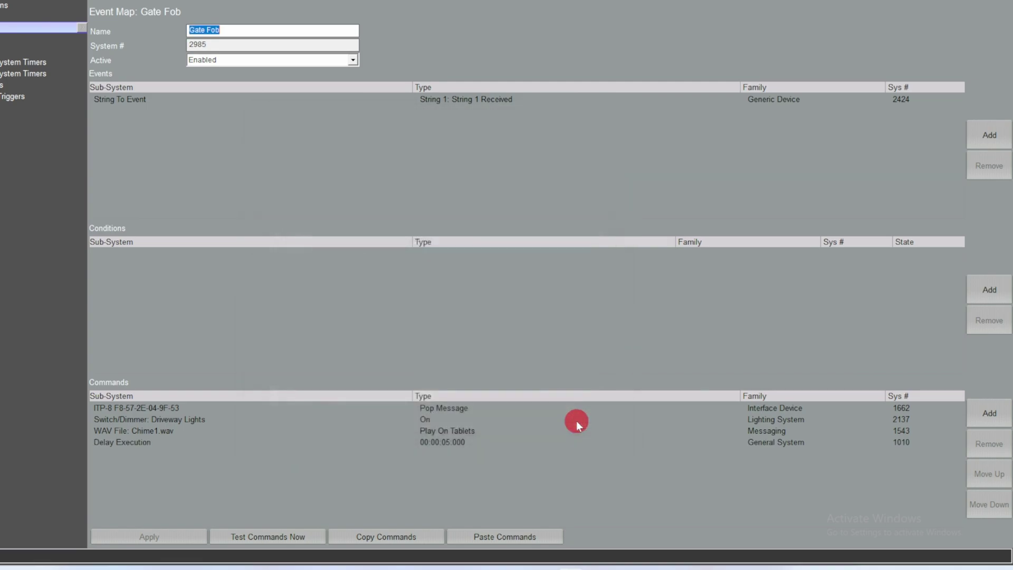
left_click(495, 443)
left_click(978, 465)
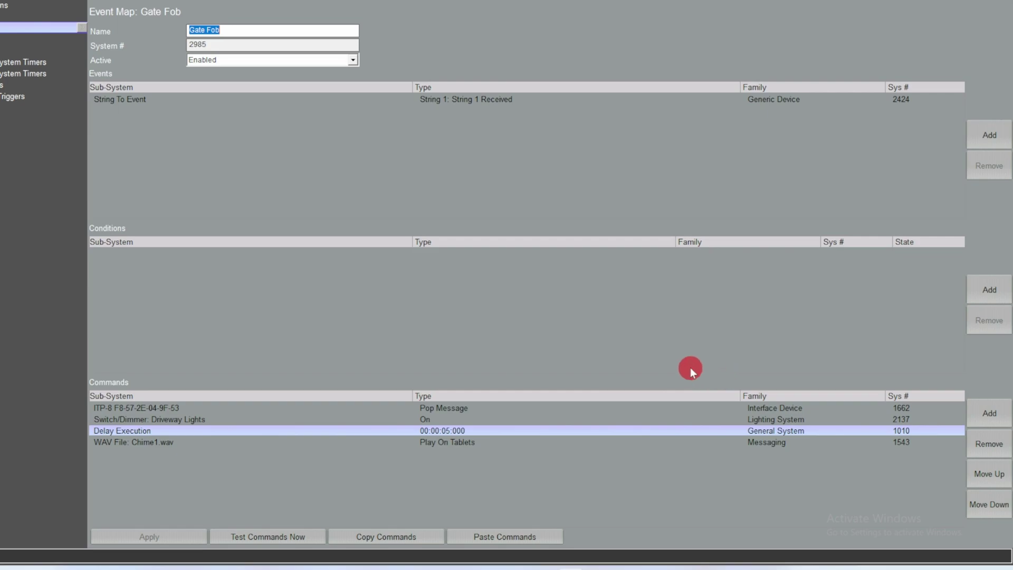
- Append ' Night' to the map name and add a Day/Night Time condition requiring Is Day Time FALSE
left_click(241, 31)
type("Night")
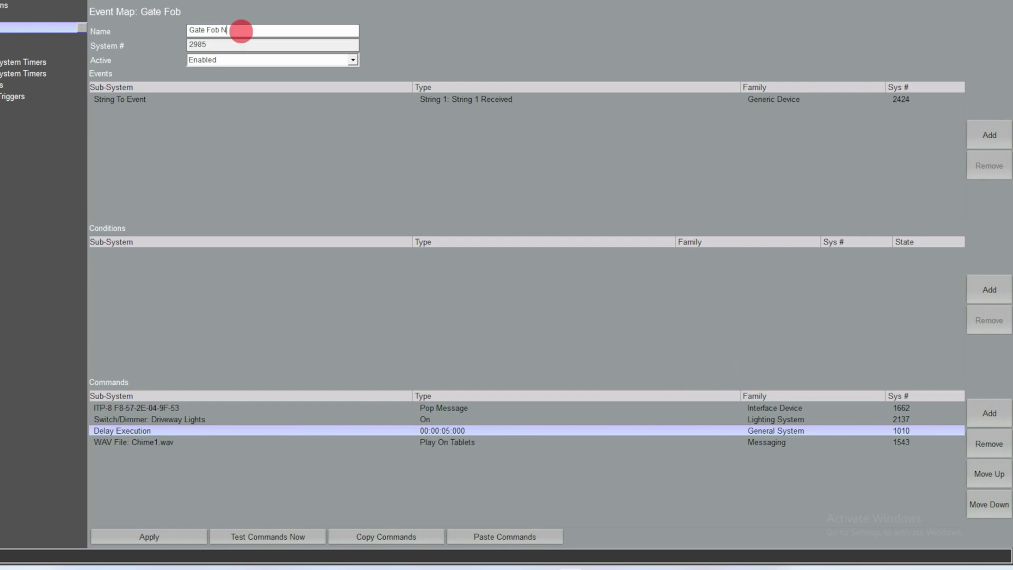
left_click(990, 289)
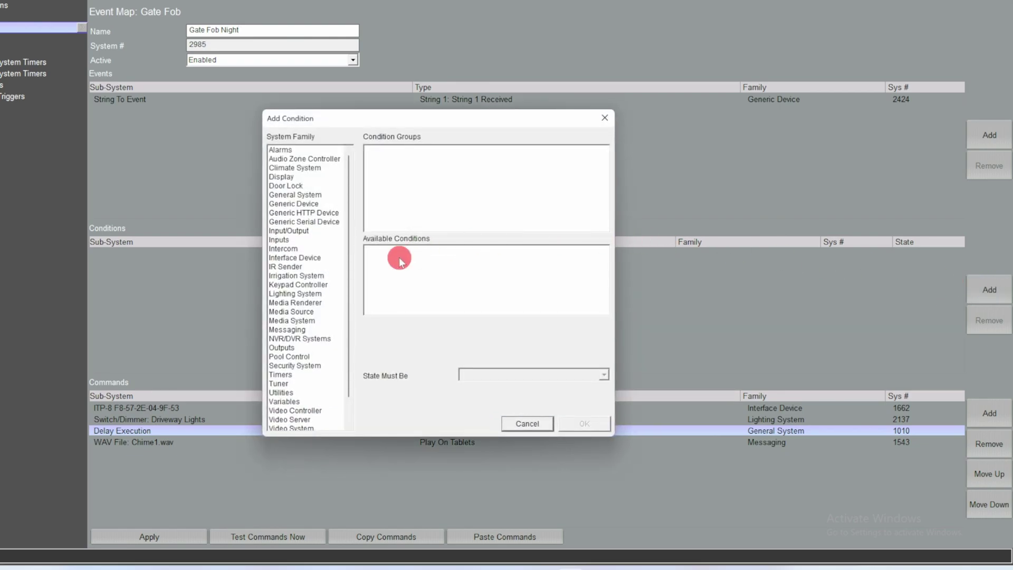
left_click(286, 196)
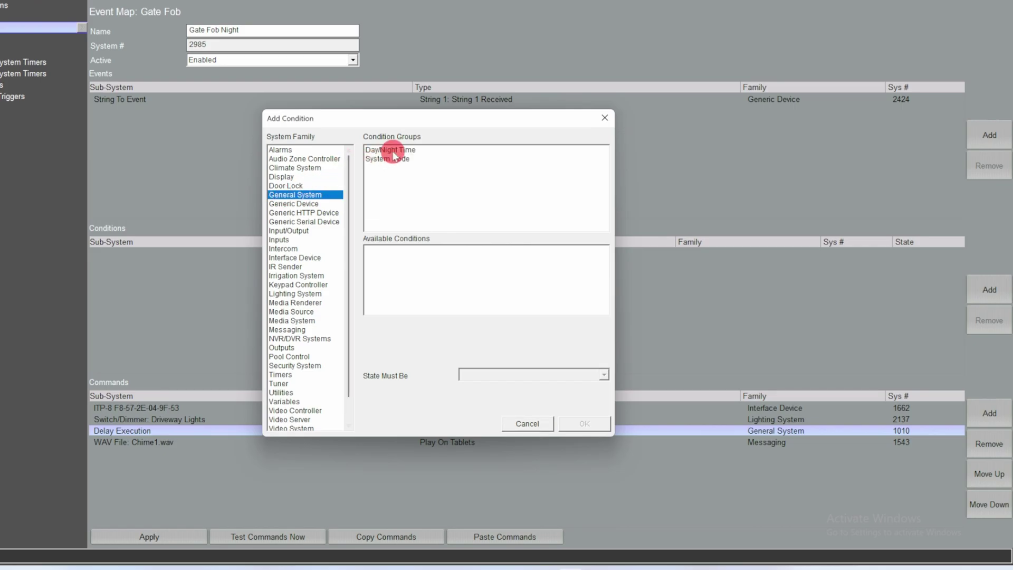
left_click(396, 151)
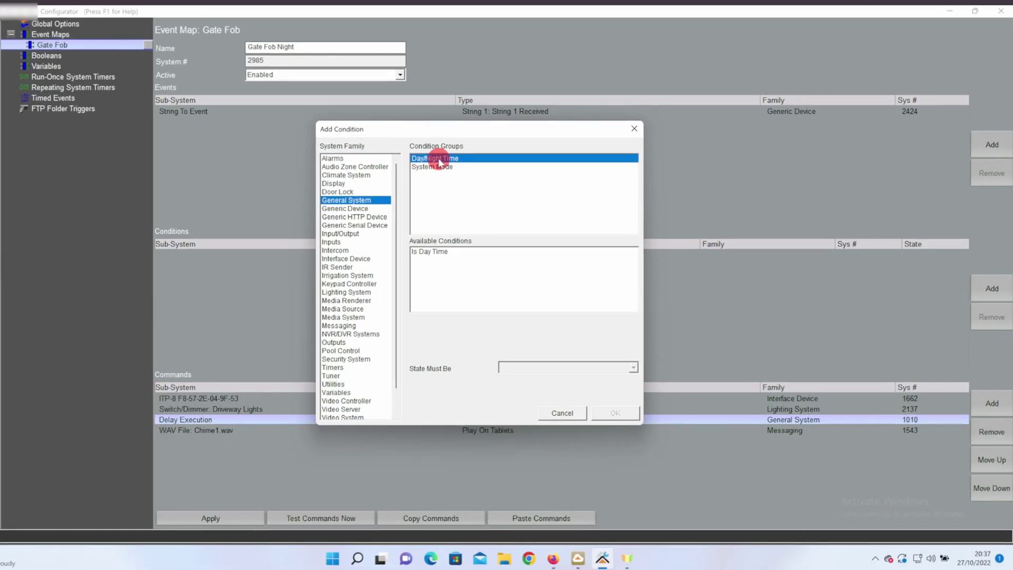
left_click(442, 251)
left_click(521, 368)
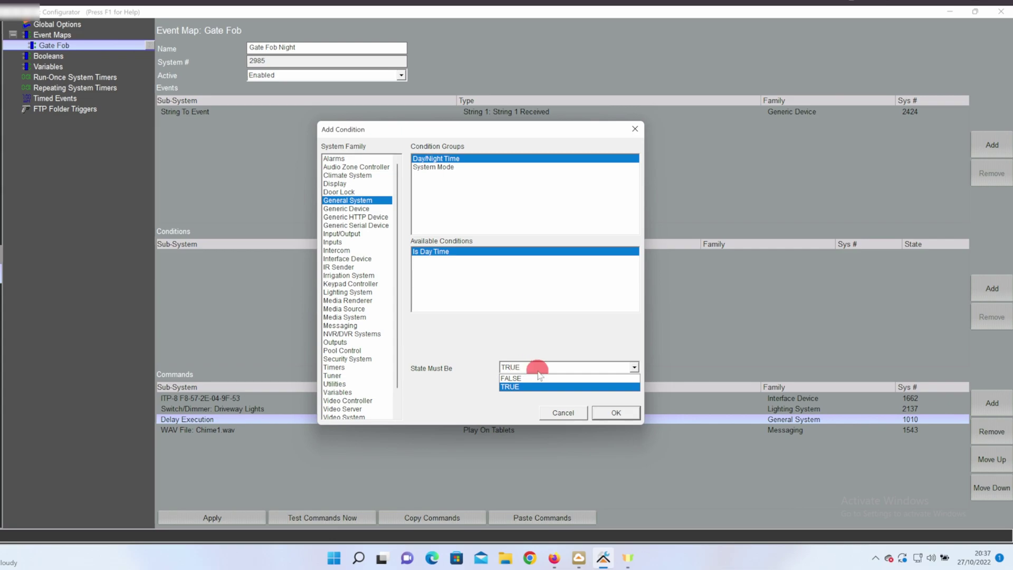
left_click(552, 382)
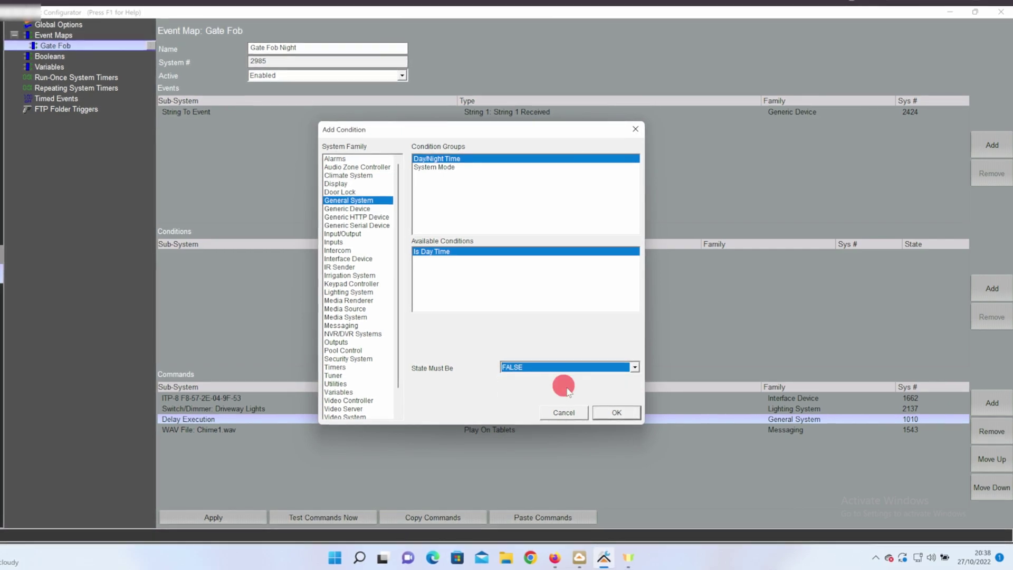
left_click(615, 413)
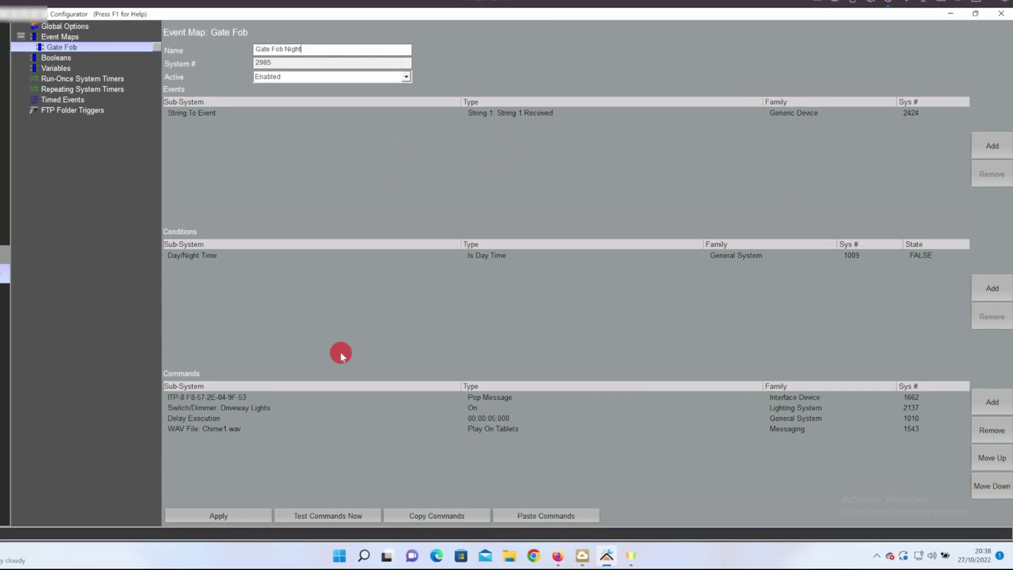
- Save Gate Fob Night, add a new Gate Fob Day event map, and copy Gate Fob Night's commands
left_click(237, 515)
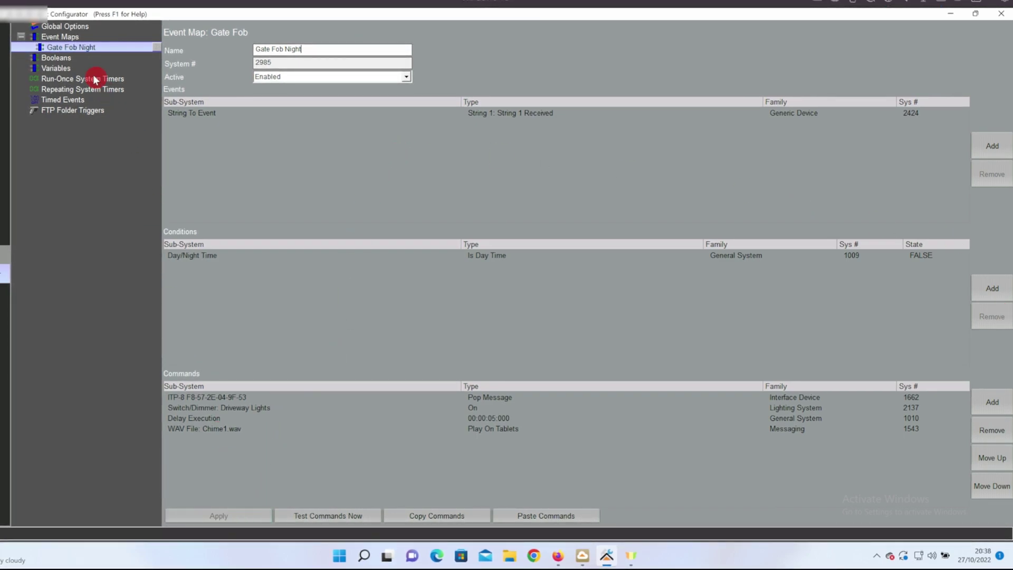
left_click(69, 40)
right_click(69, 40)
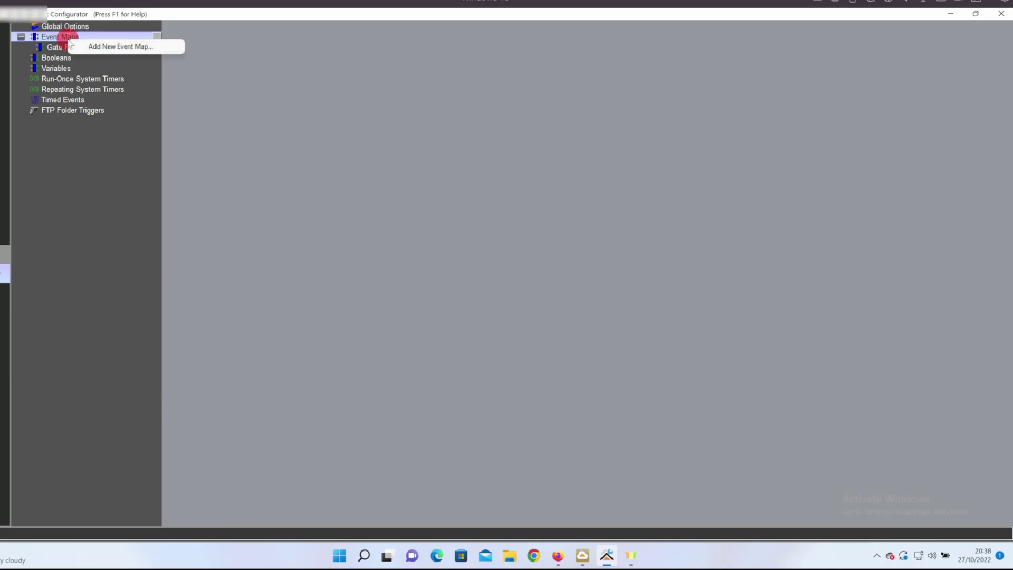
left_click(86, 48)
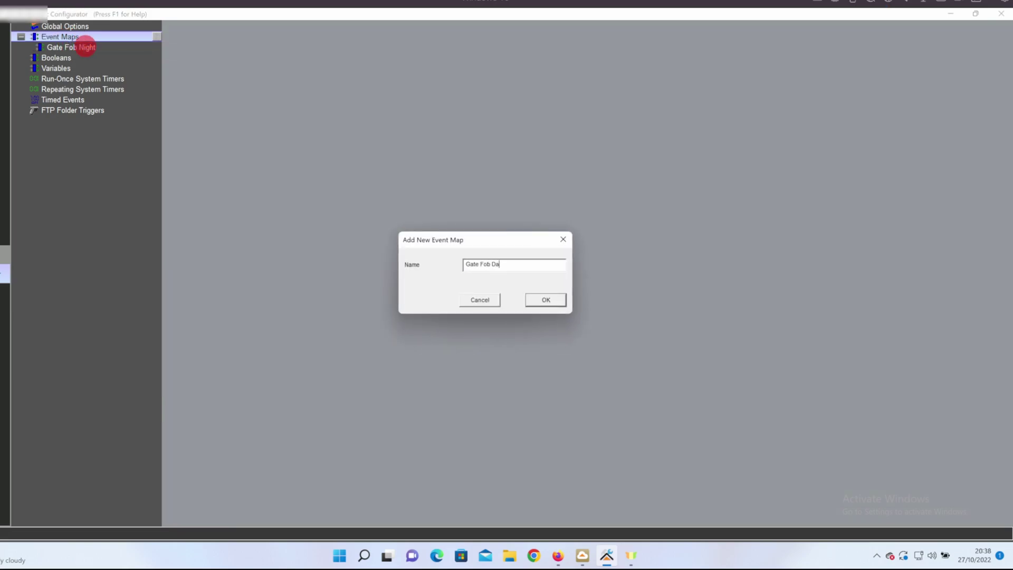
left_click(544, 298)
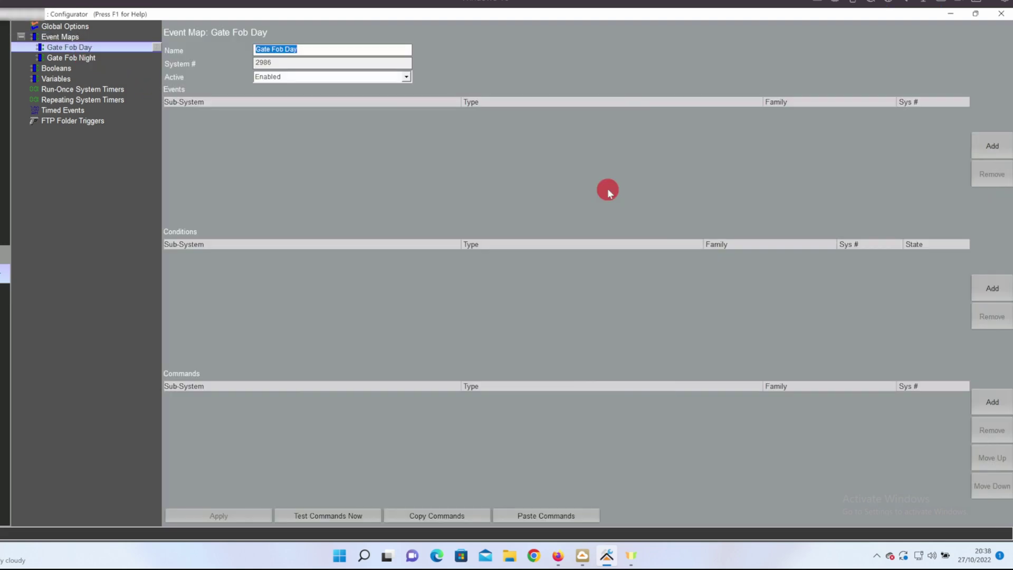
left_click(64, 58)
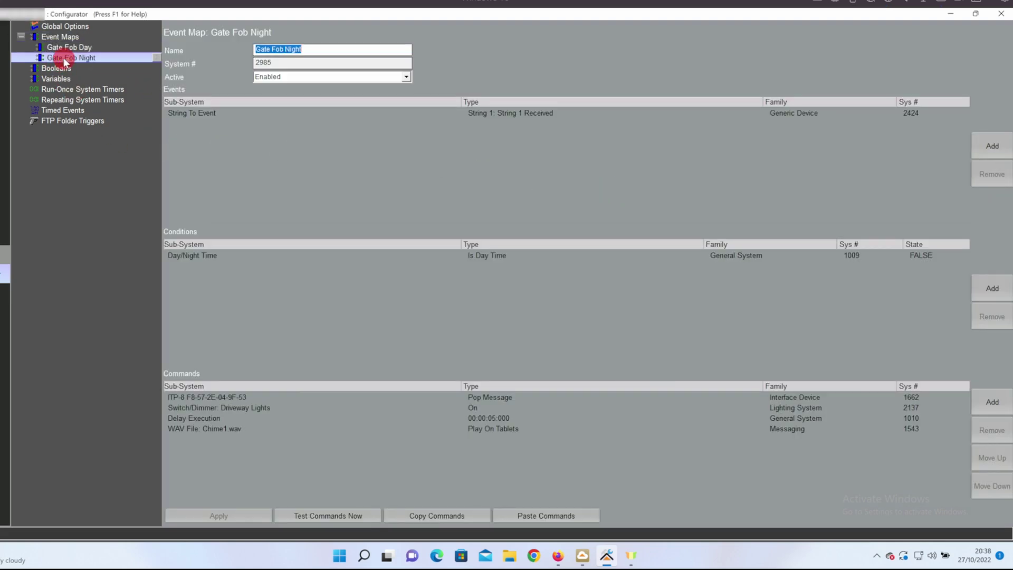
left_click(449, 521)
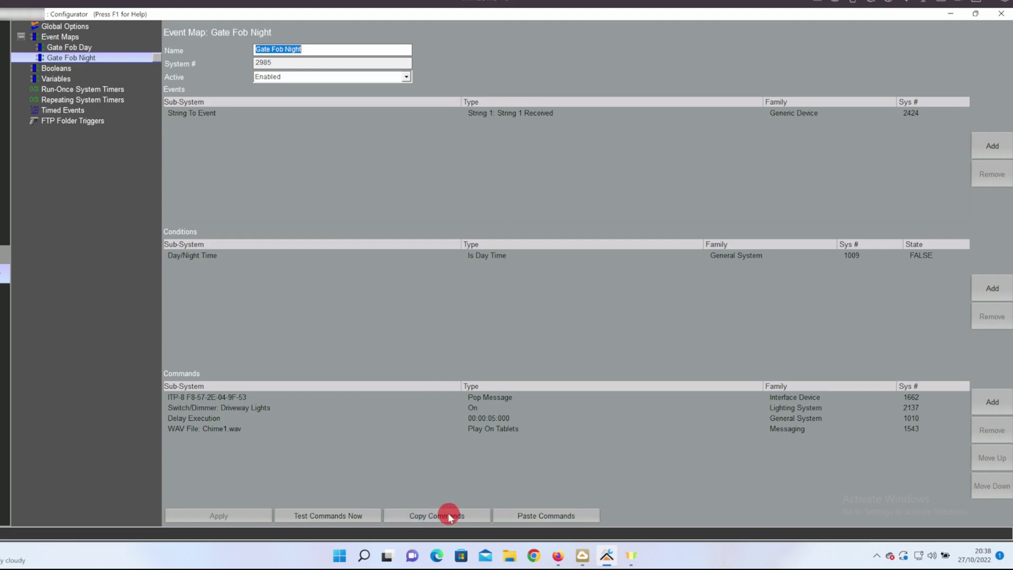
- Paste the copied commands into Gate Fob Day and delete the Driveway Lights command
left_click(60, 48)
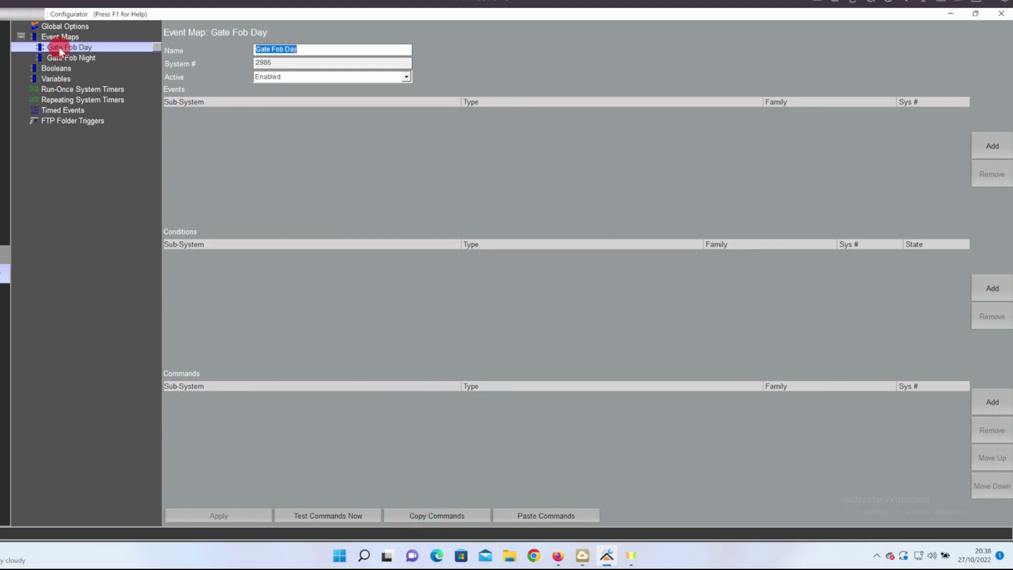
left_click(584, 516)
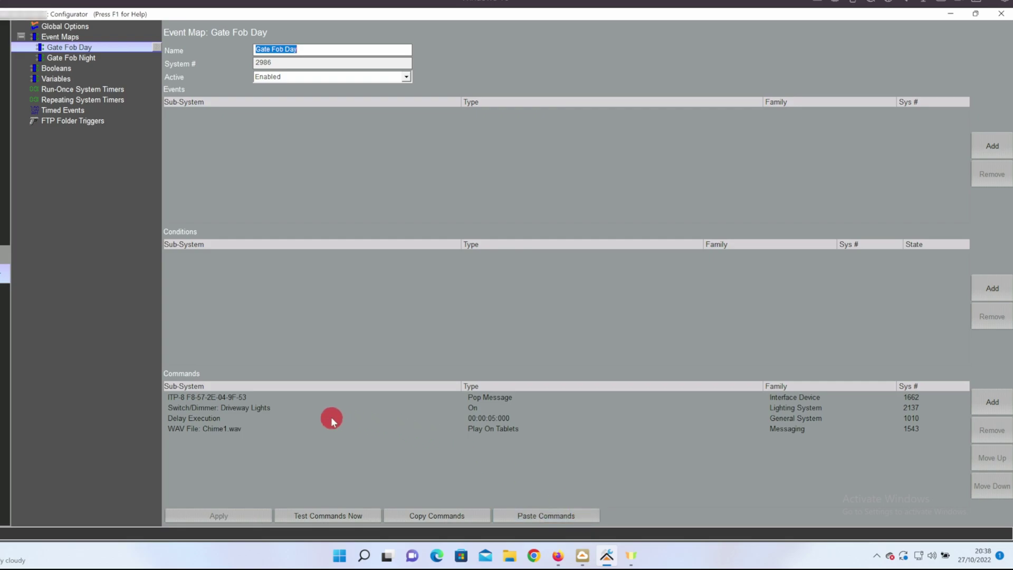
left_click(250, 409)
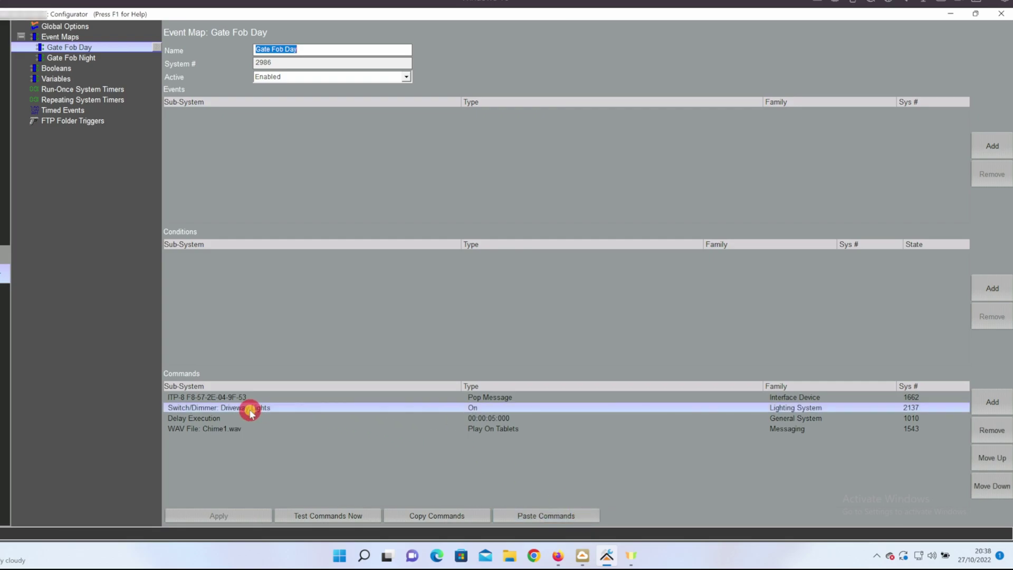
left_click(992, 430)
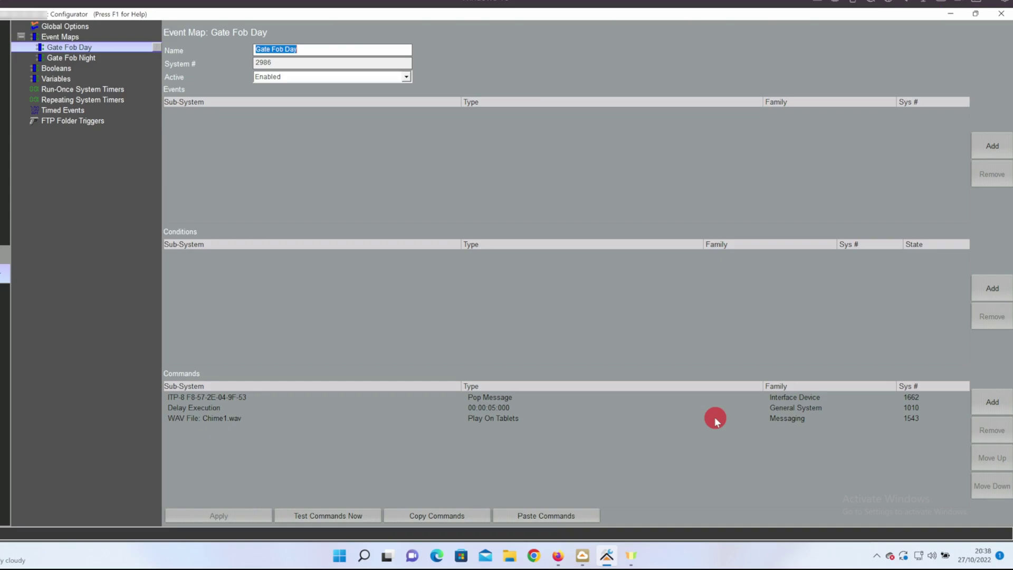
- Add a Generic Device String 1 Received trigger event to Gate Fob Day
left_click(992, 145)
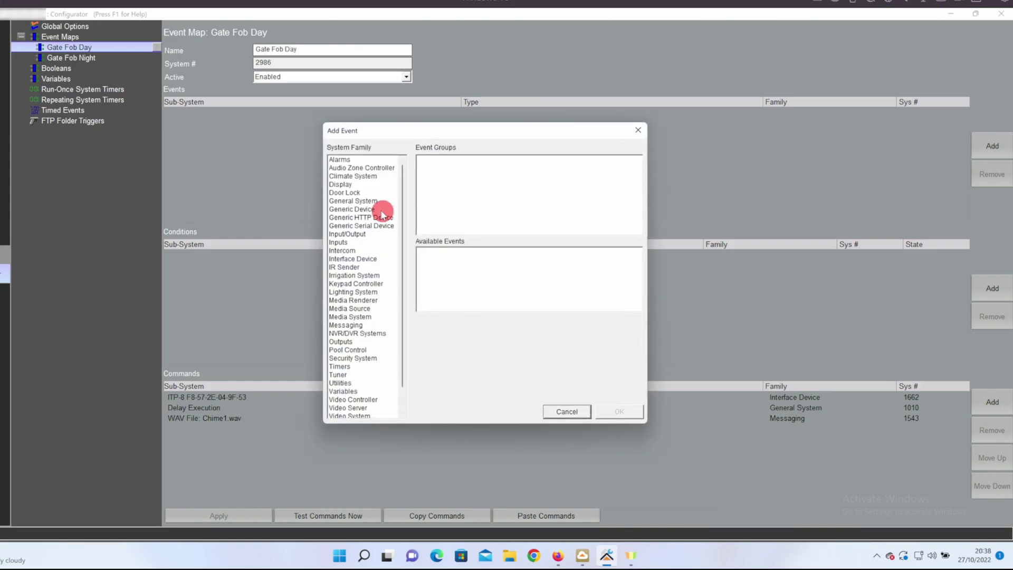
left_click(364, 201)
left_click(364, 209)
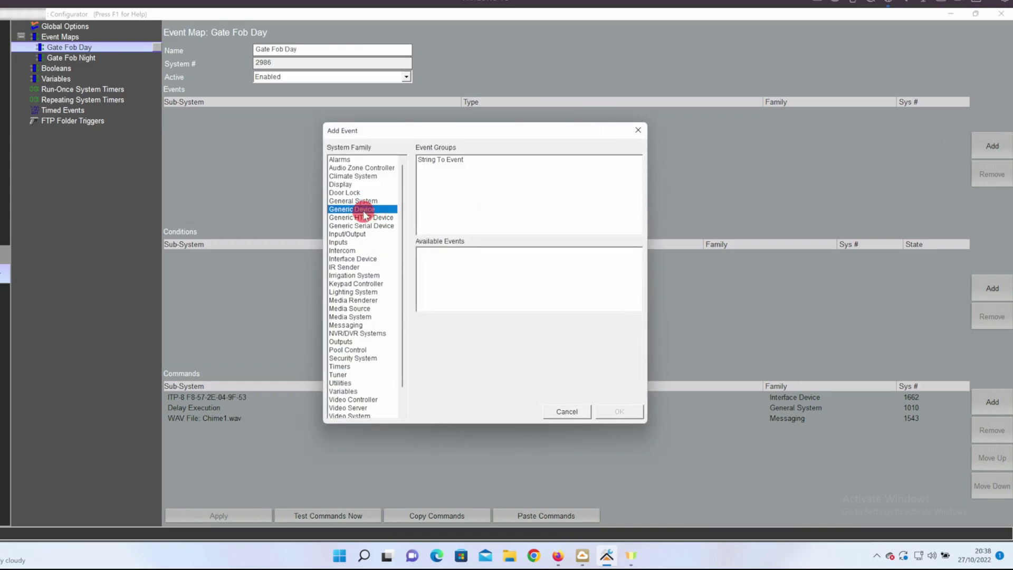
left_click(447, 158)
left_click(430, 253)
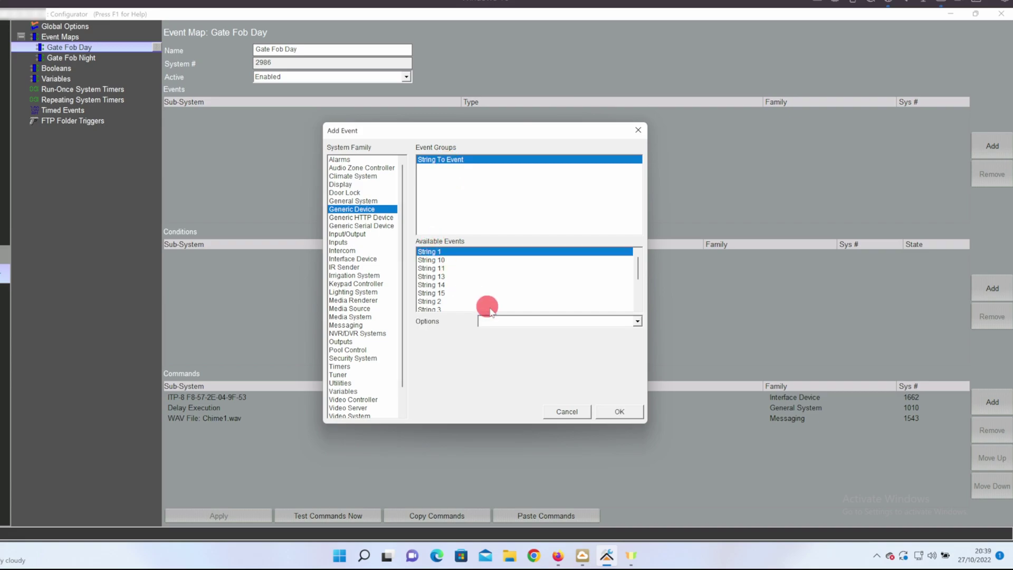
left_click(527, 321)
left_click(529, 335)
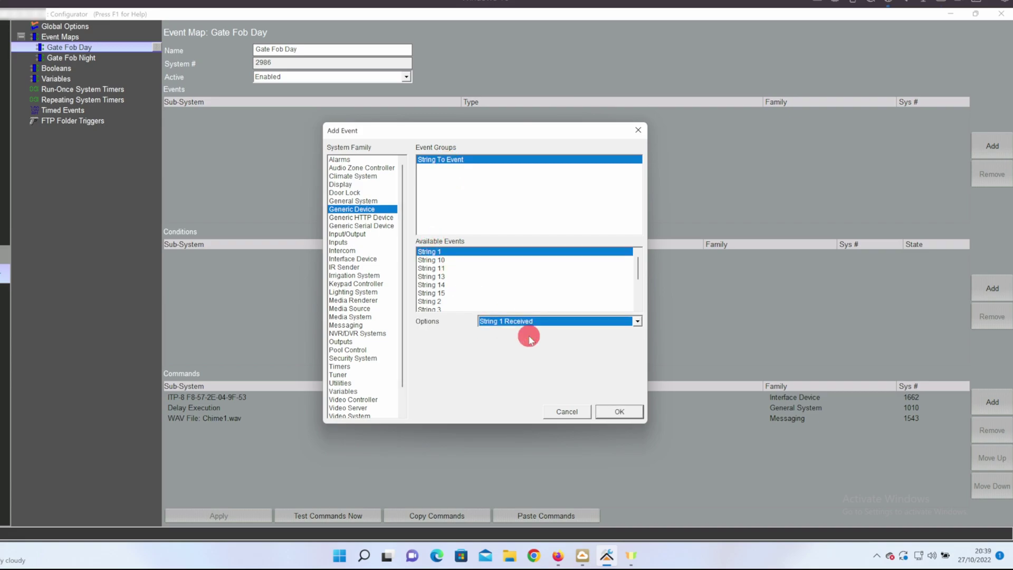
left_click(610, 410)
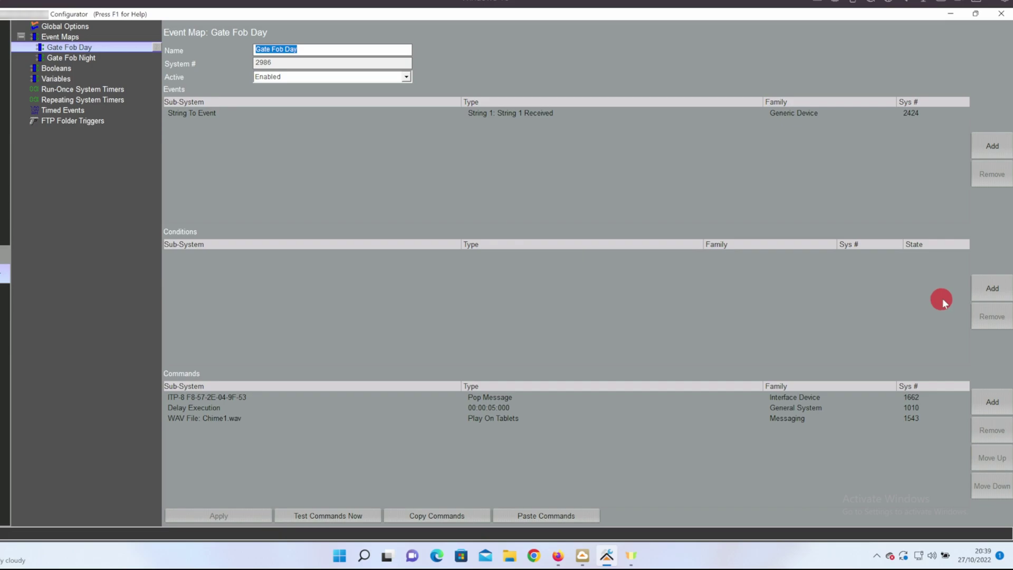
- Add a Day/Night Time condition requiring Is Day Time to be TRUE
left_click(992, 288)
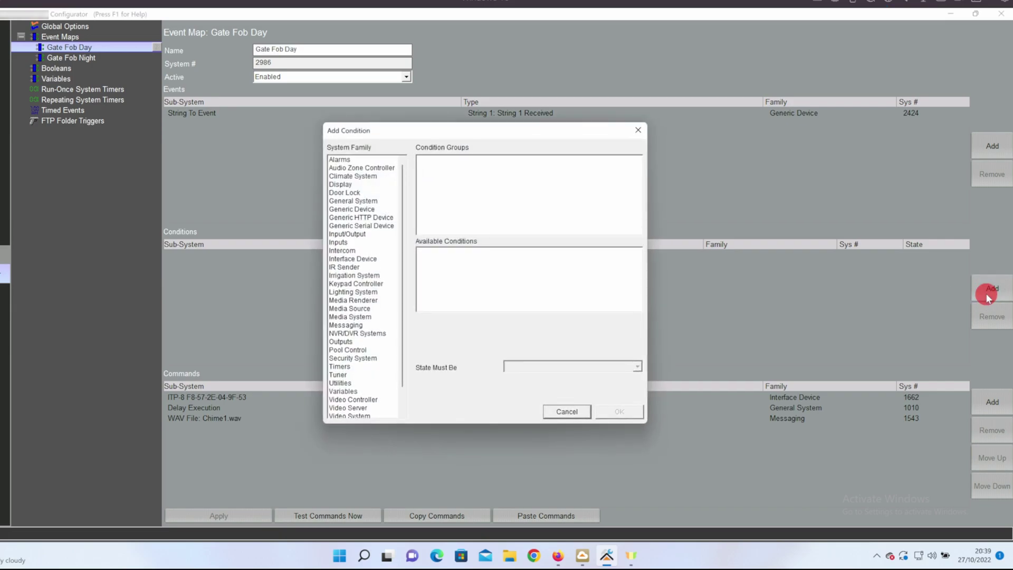
left_click(351, 201)
left_click(430, 161)
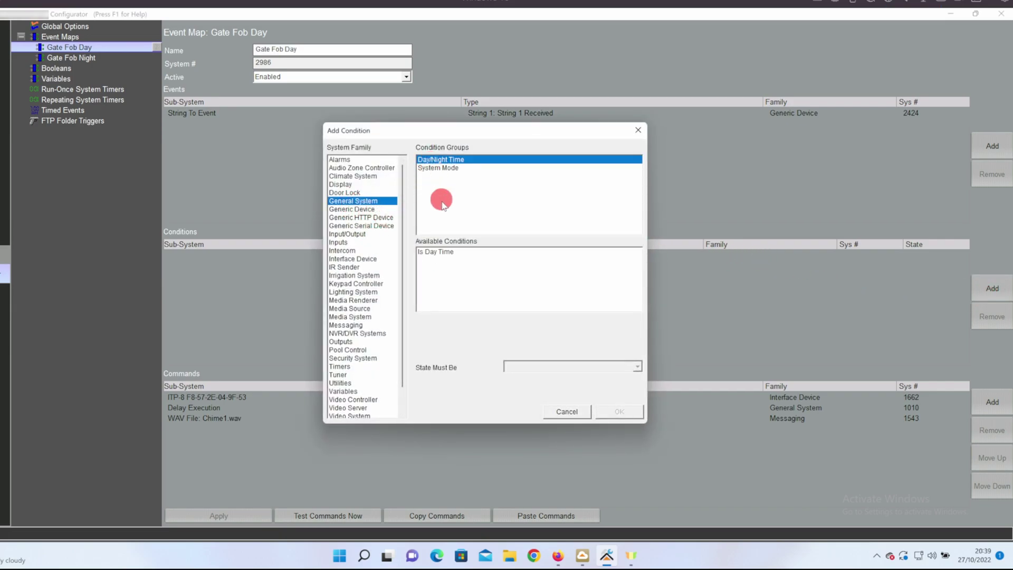
left_click(442, 252)
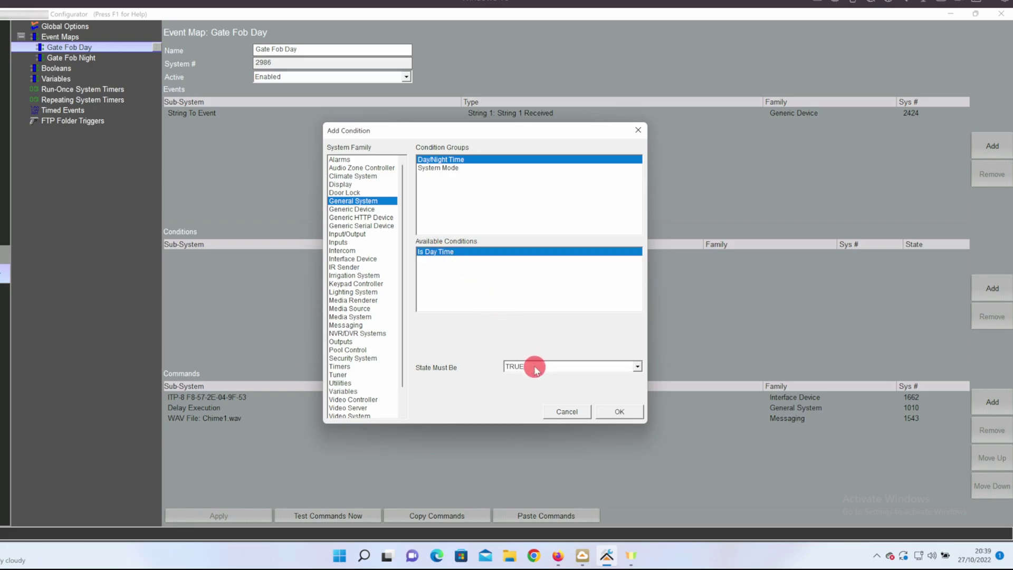
left_click(616, 414)
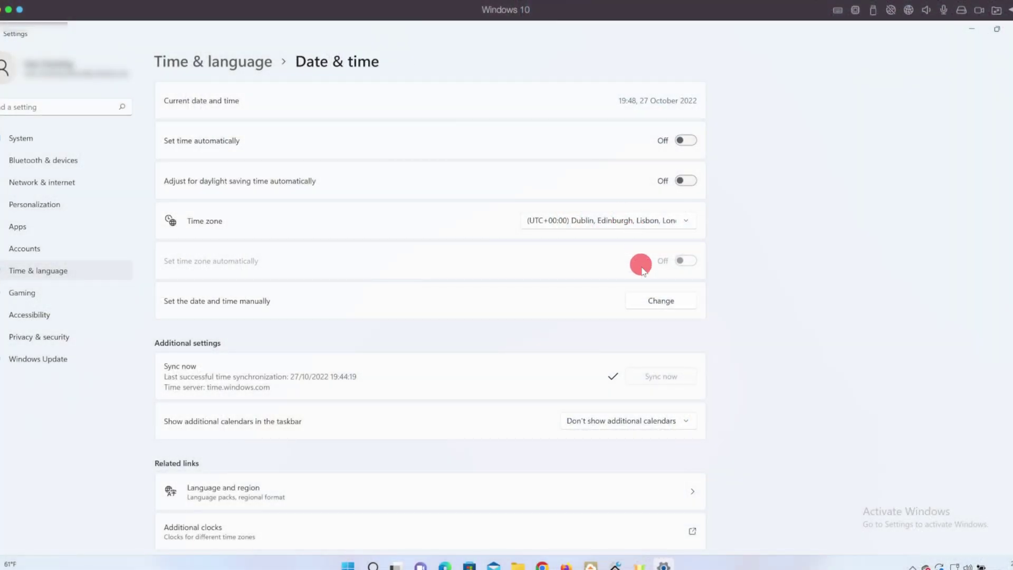
- Manually set the Windows clock's hour to 12, making it 12:48 on 27 October 2022
left_click(647, 301)
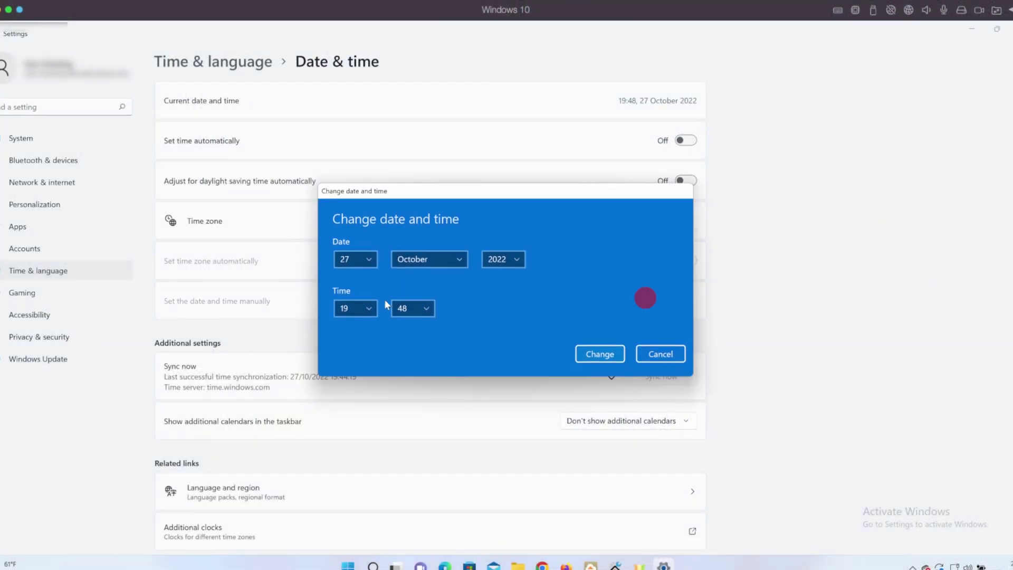
left_click(367, 309)
scroll(338, 306, "up", 3)
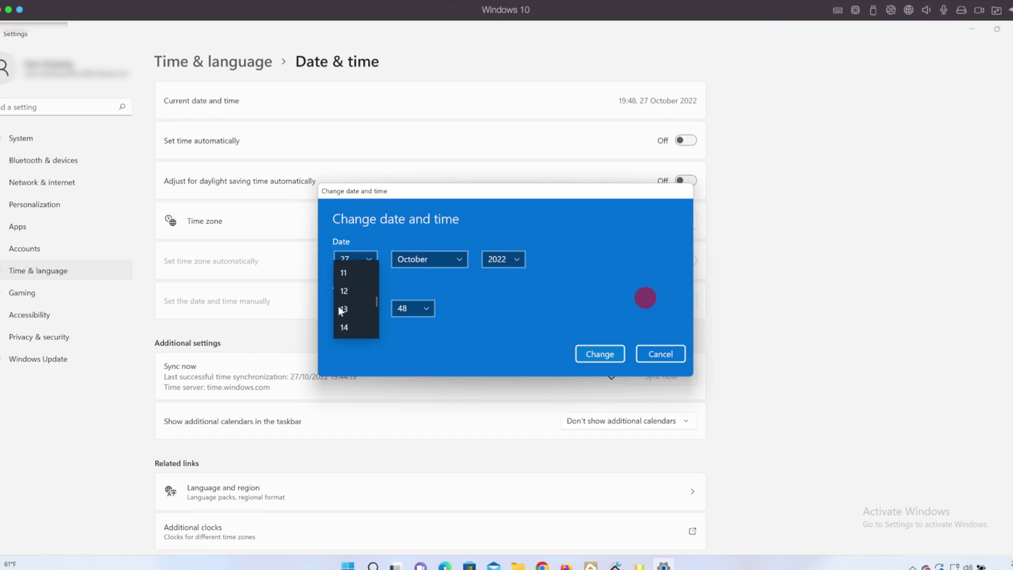
left_click(352, 307)
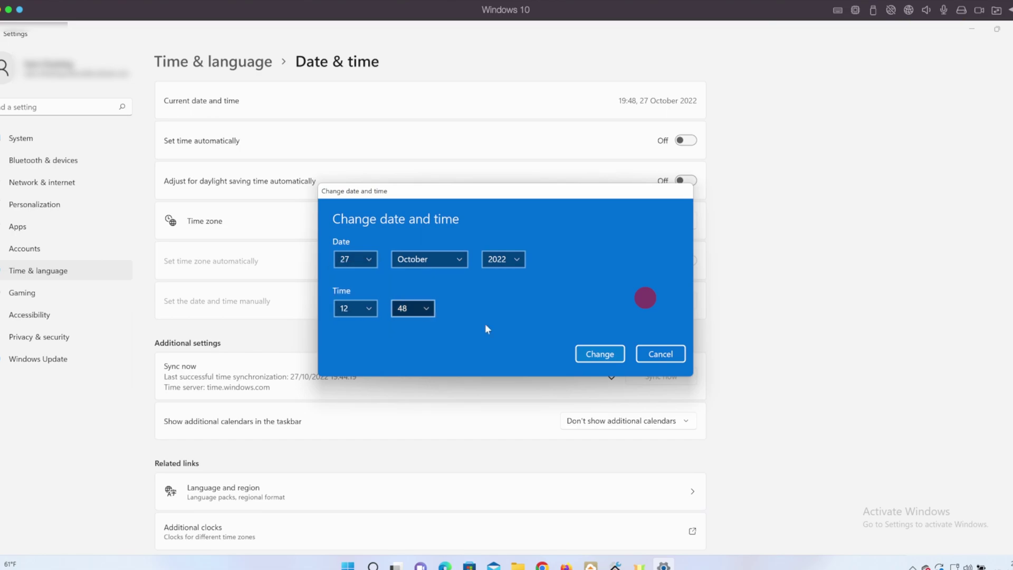
left_click(600, 354)
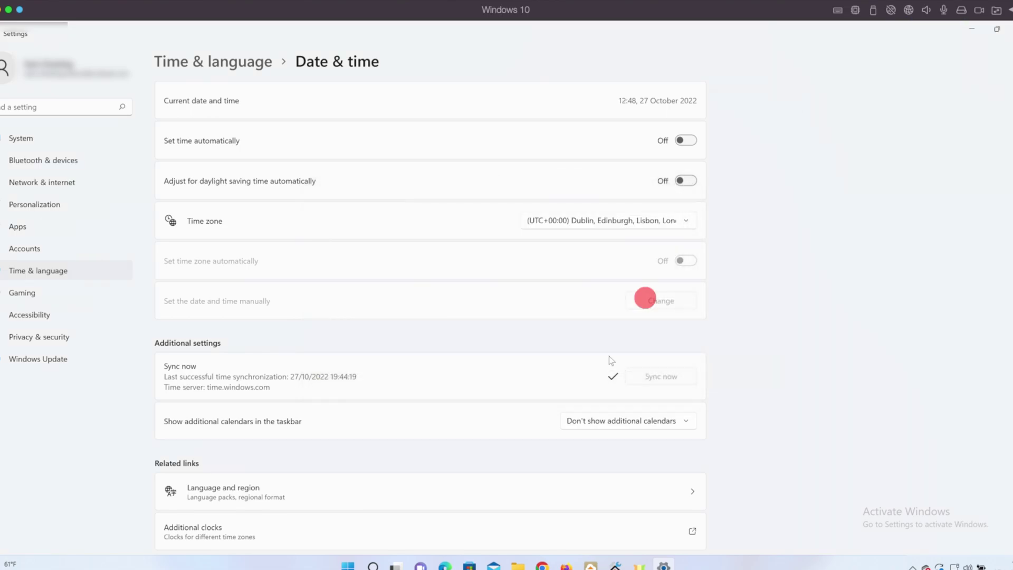
left_click(615, 565)
- In System Time, set the controller's target time from this machine to match the PC's 12:48 PM
left_click(13, 44)
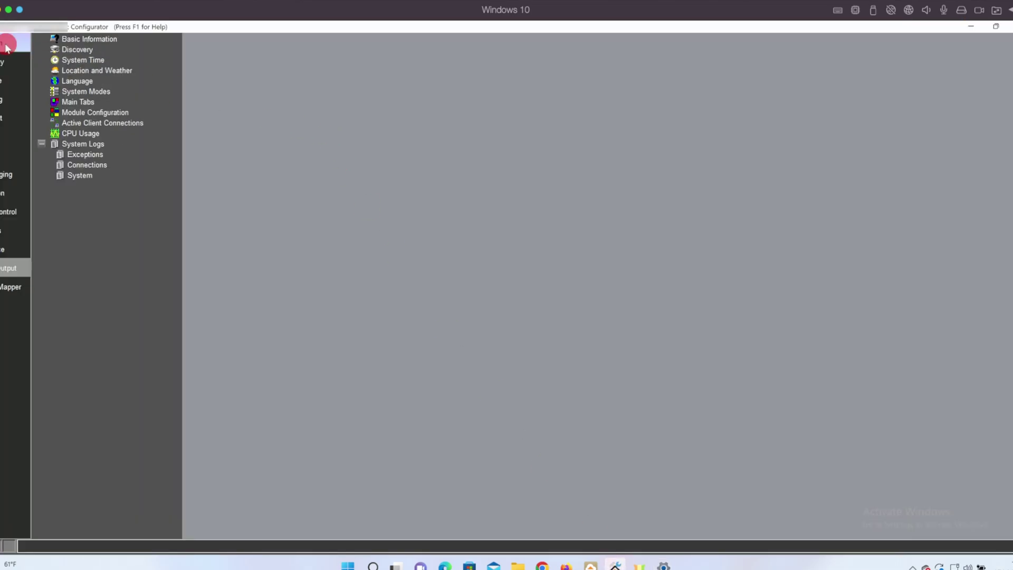
left_click(69, 49)
left_click(74, 58)
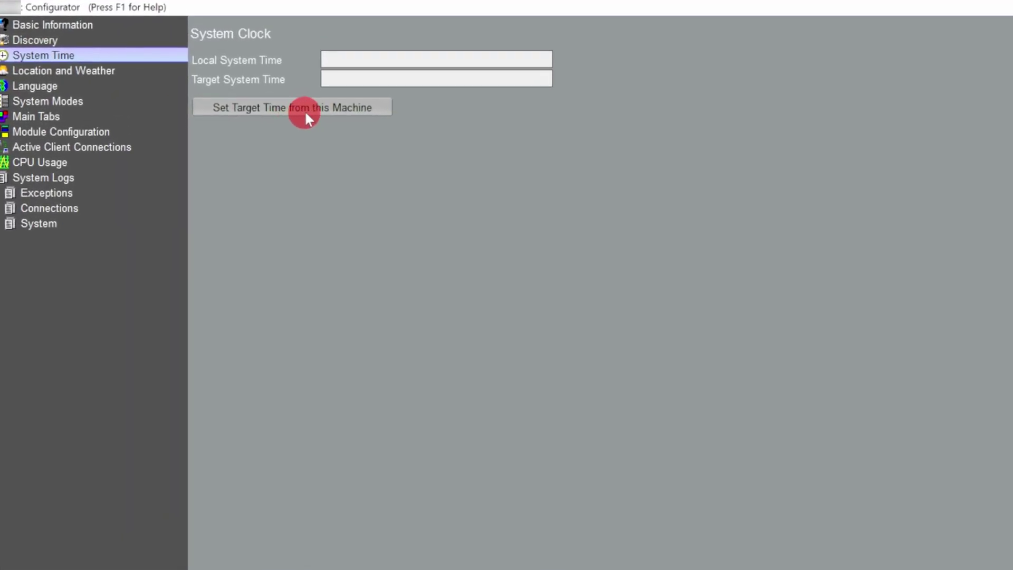
left_click(309, 109)
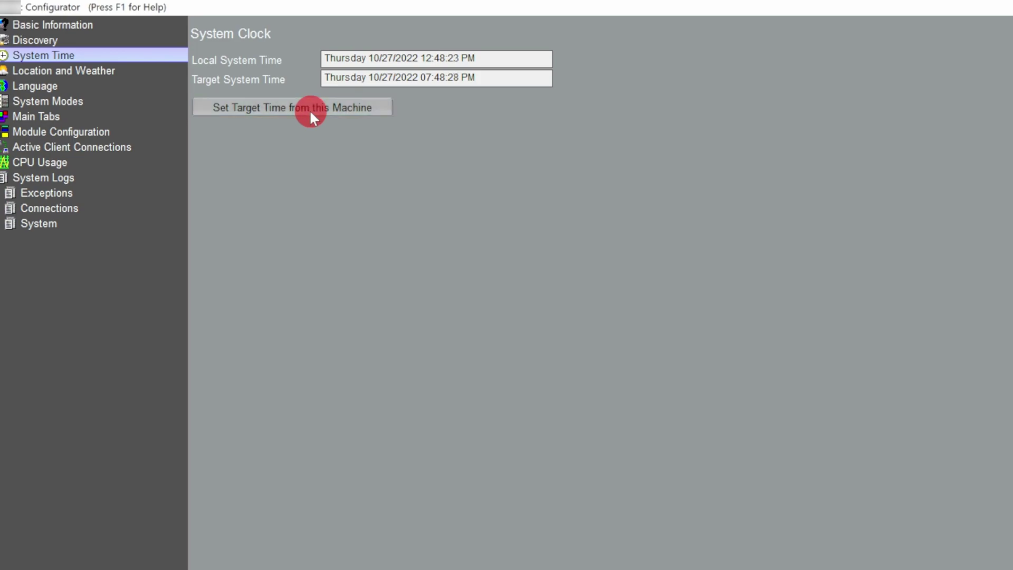